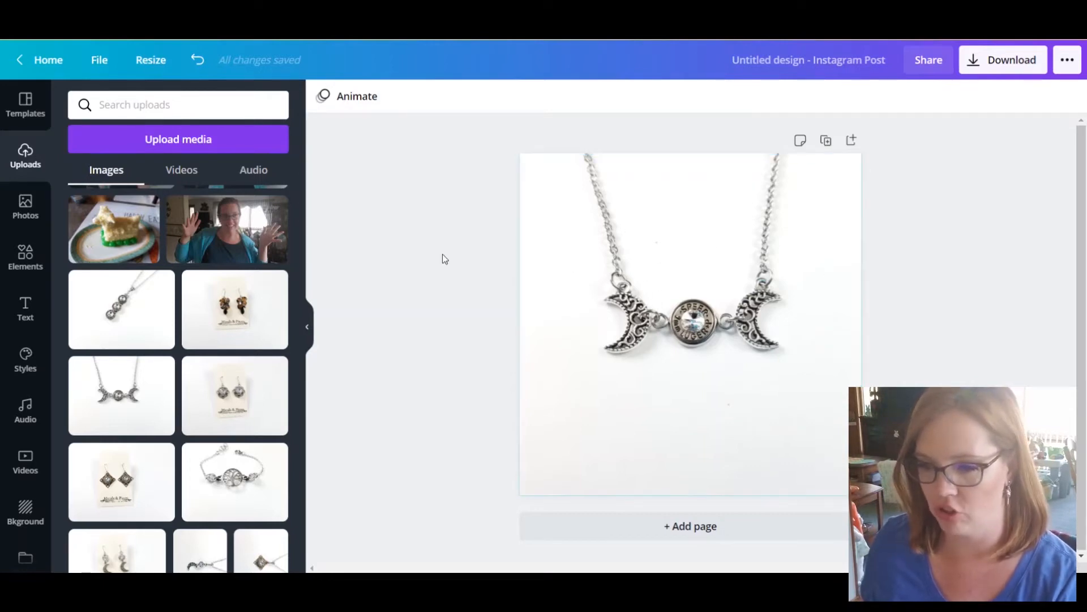
# - Remove the background from the necklace photo with Background Remover and apply the result
pyautogui.click(736, 278)
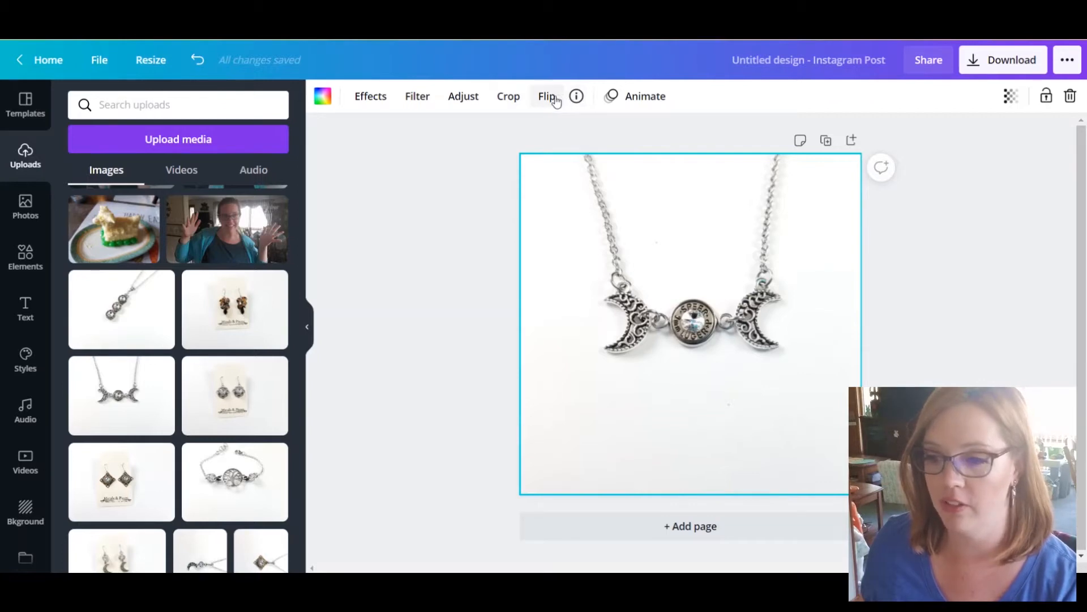
pyautogui.click(365, 101)
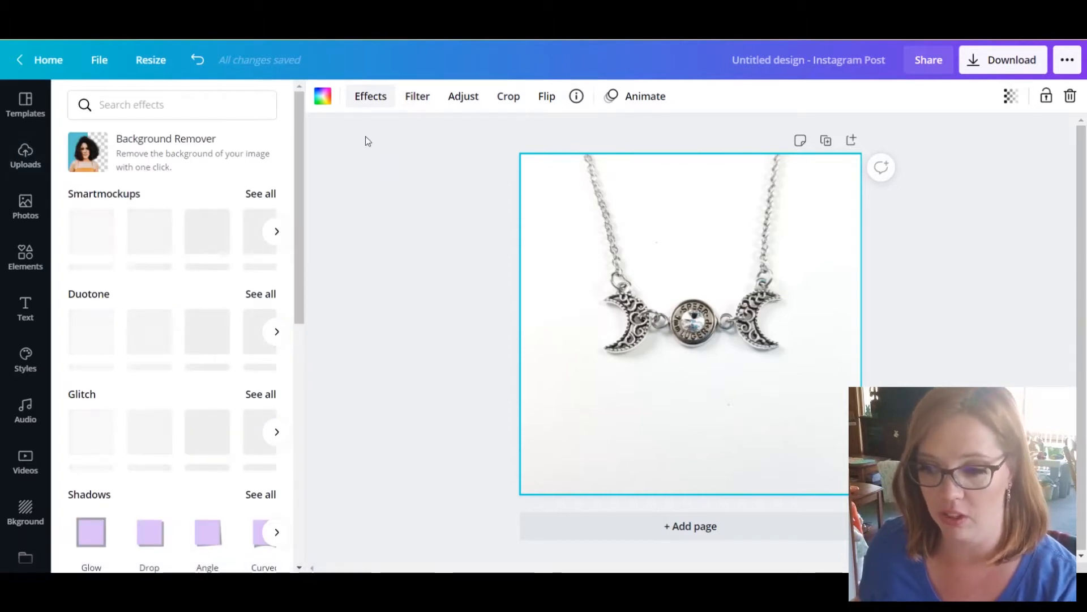
pyautogui.click(153, 164)
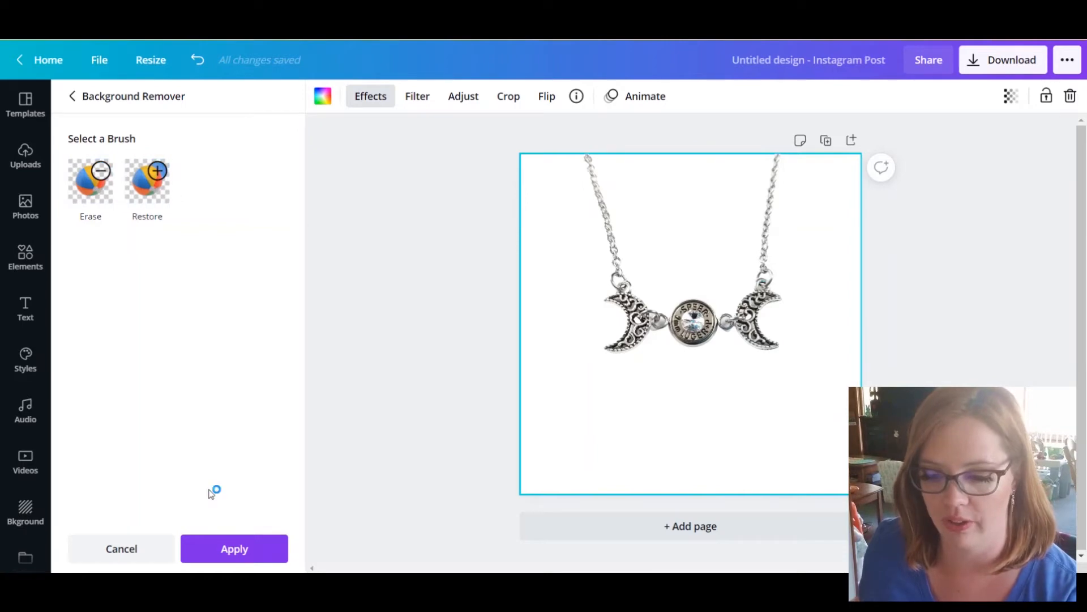
pyautogui.click(204, 550)
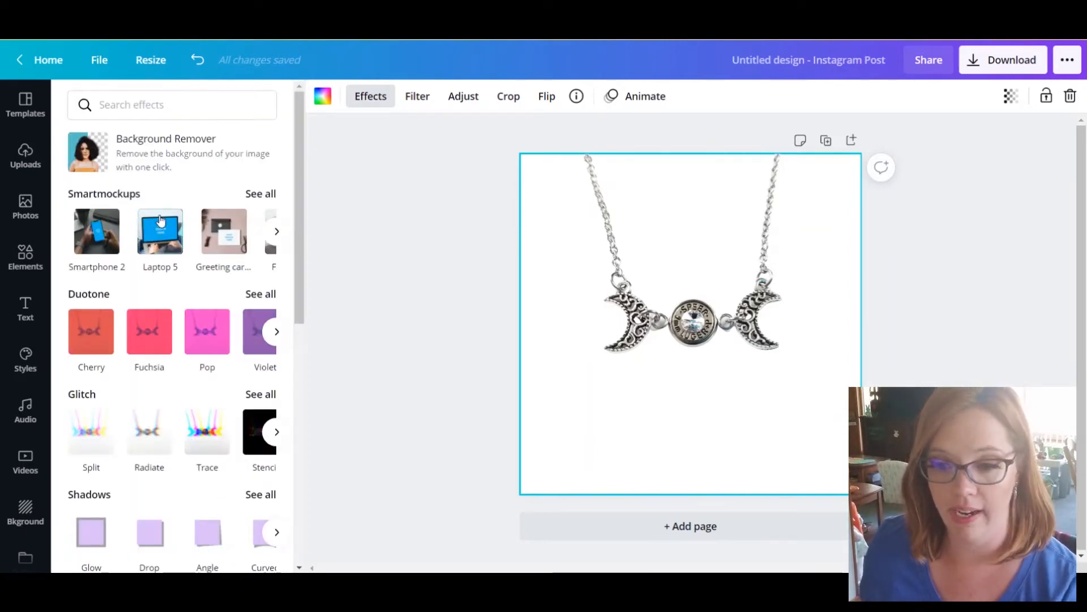
# - Browse the available photo effects and view the Pixelate effect's introduction
pyautogui.scroll(-5, 165, 227)
pyautogui.scroll(4, 161, 219)
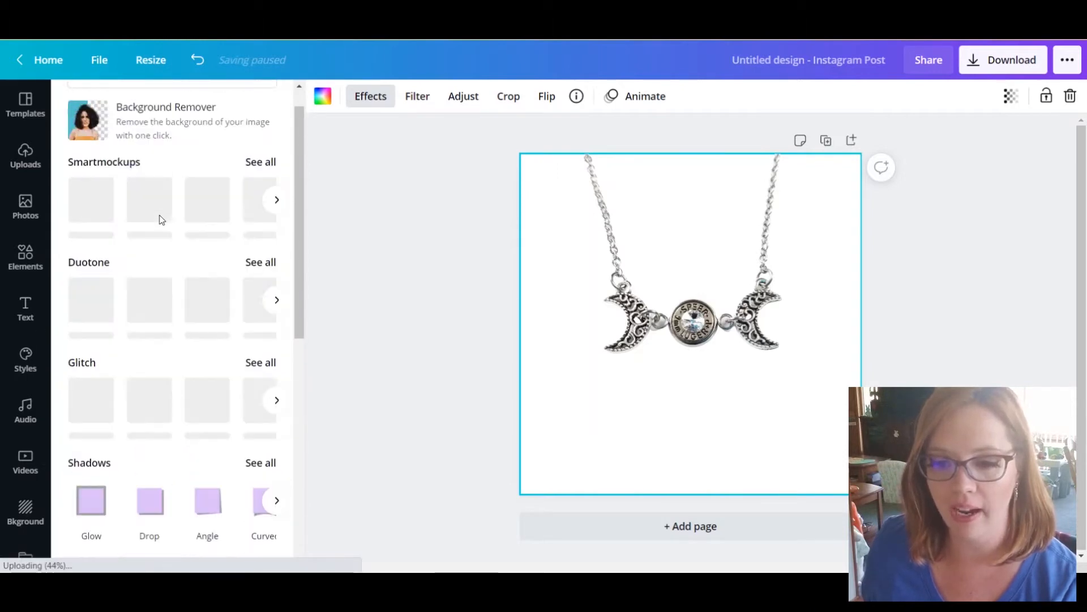
pyautogui.scroll(-3, 162, 220)
pyautogui.scroll(1, 161, 219)
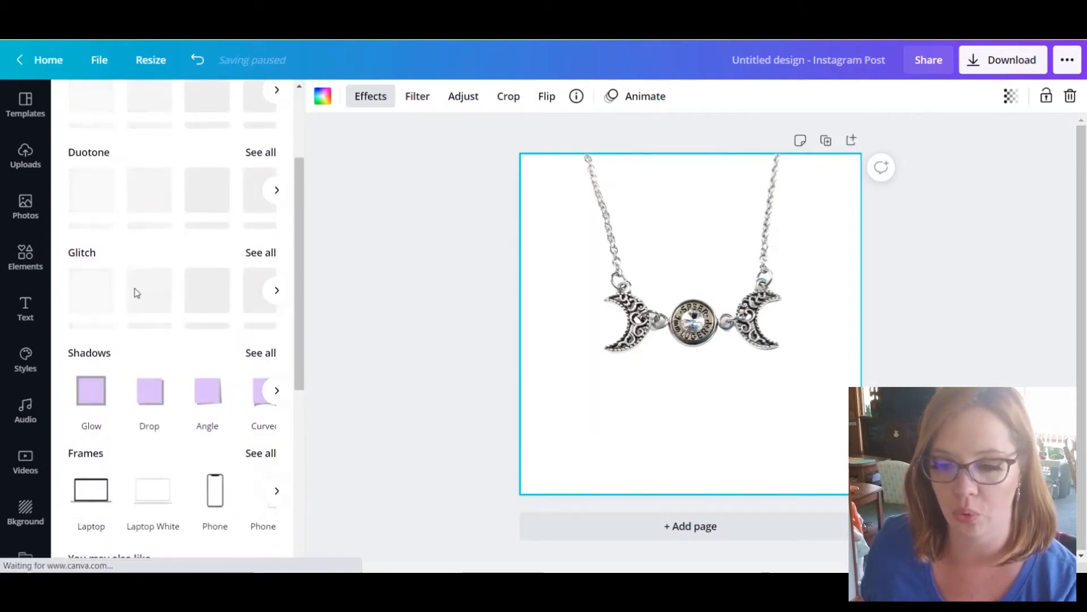
pyautogui.scroll(-6, 136, 291)
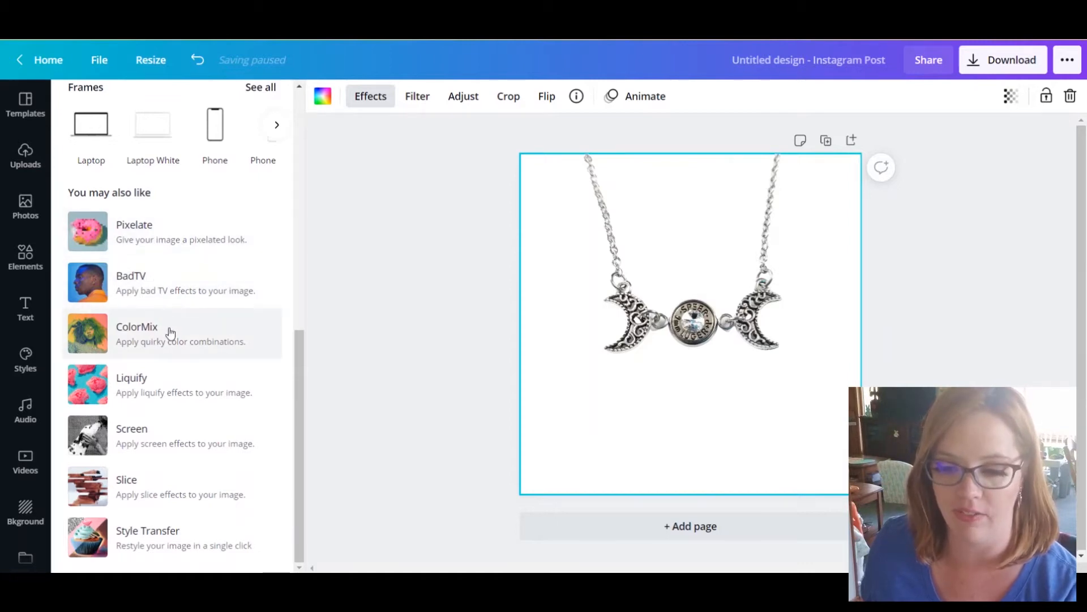
pyautogui.click(109, 232)
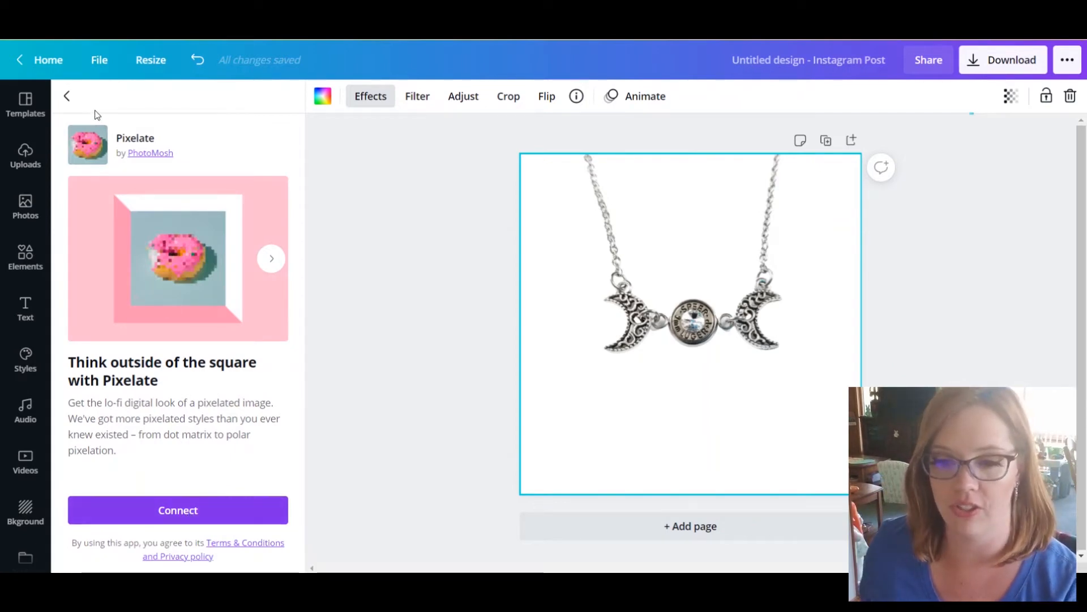
pyautogui.click(66, 95)
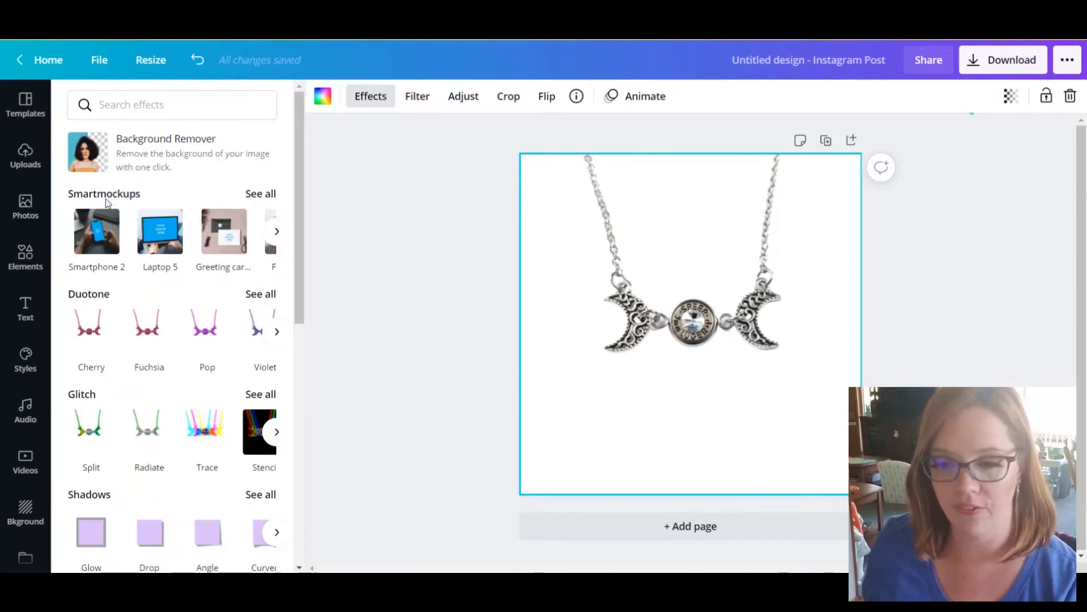
# - Look through the shadow styles, add a Drop shadow to the necklace photo, and open its settings
pyautogui.scroll(-3, 176, 296)
pyautogui.scroll(-2, 113, 294)
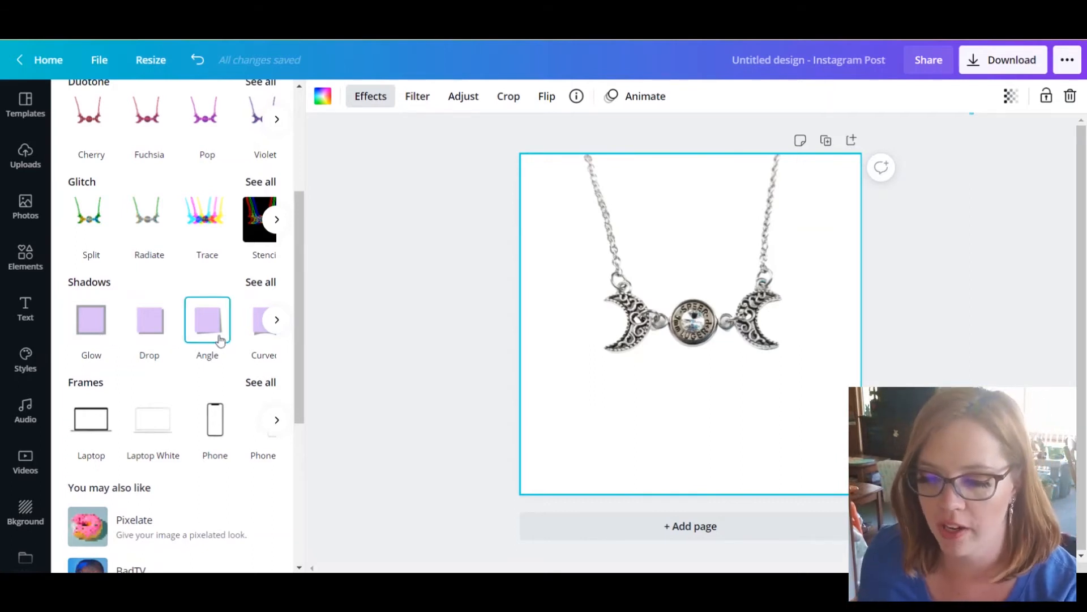
pyautogui.click(283, 322)
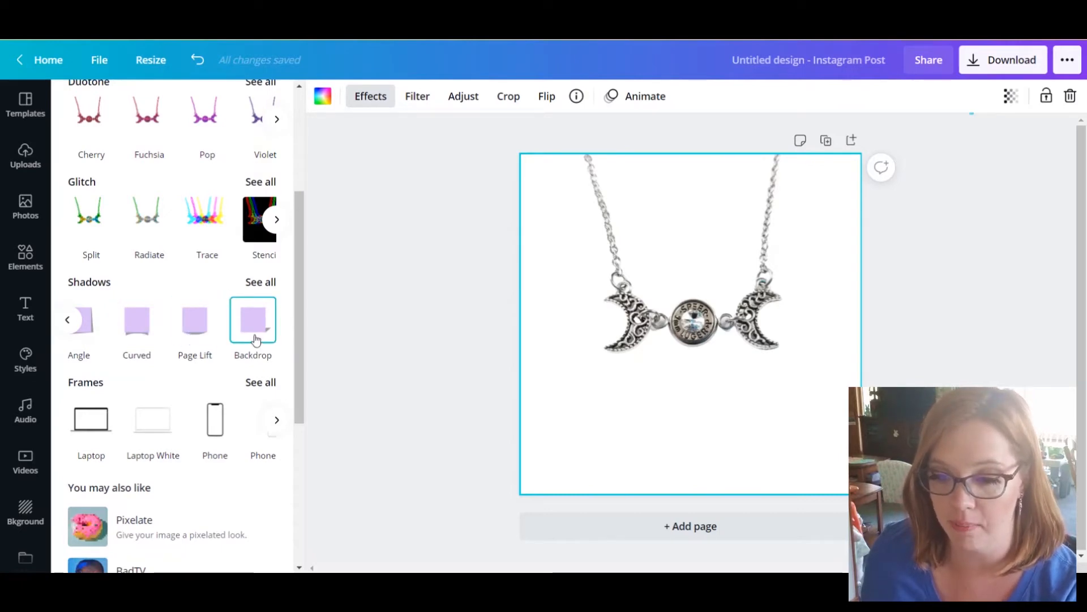
pyautogui.click(67, 320)
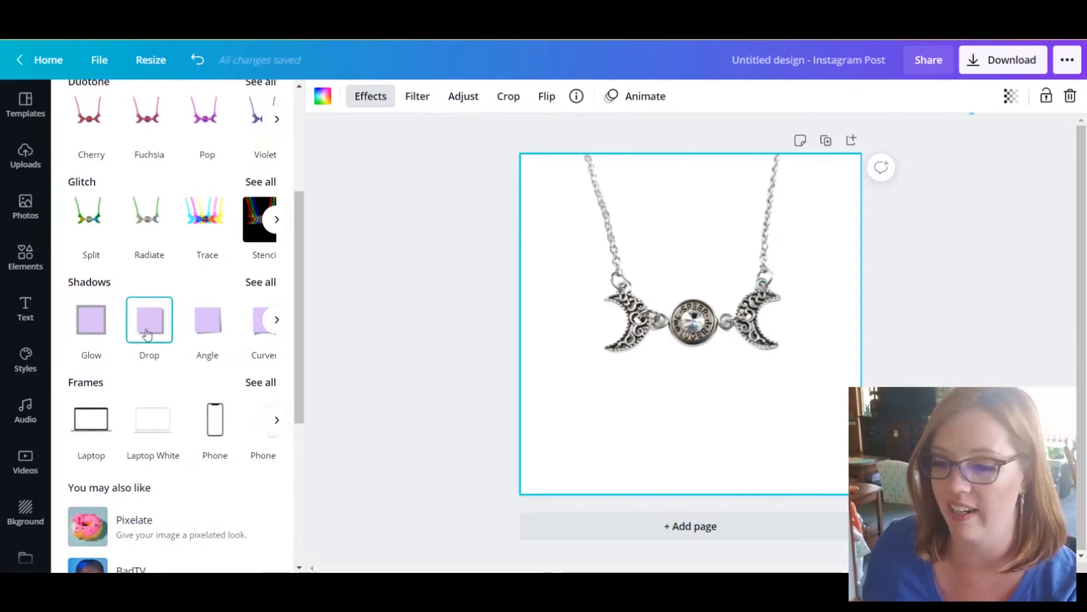
pyautogui.click(147, 333)
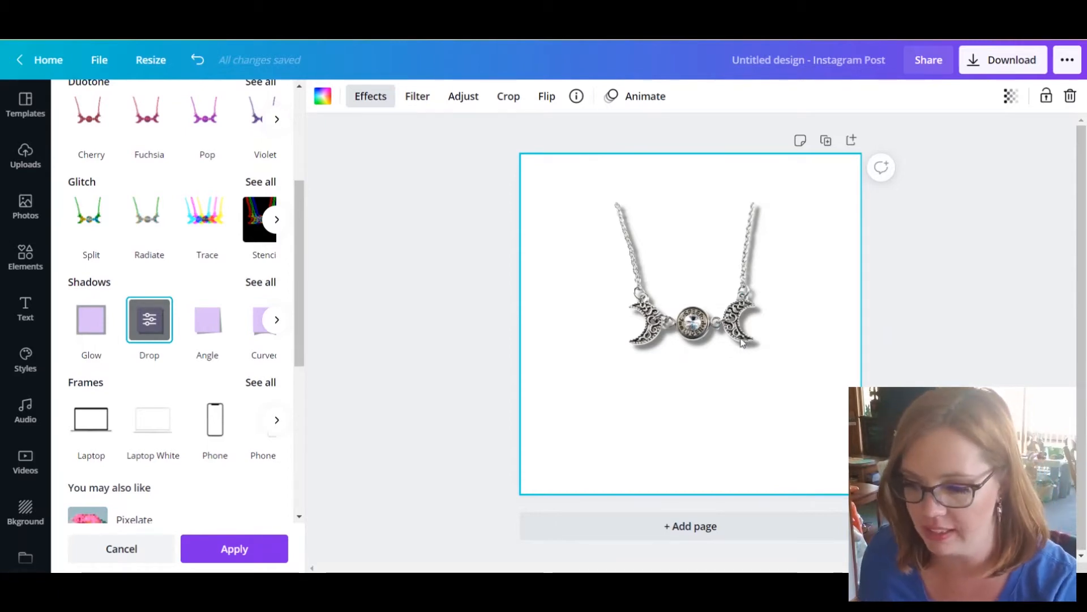
pyautogui.click(154, 327)
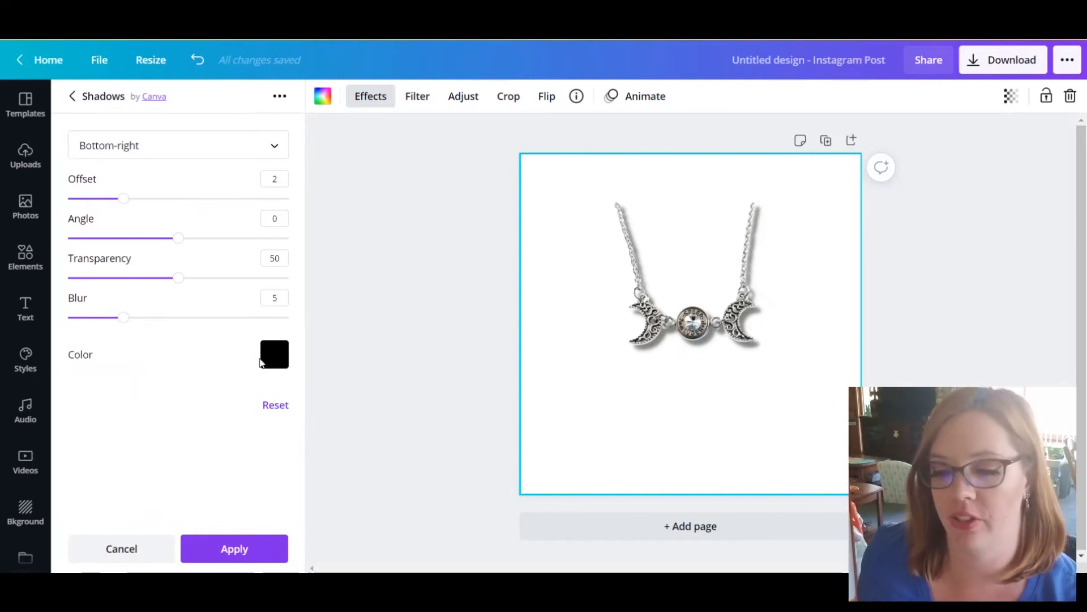
# - Try the Top-right, Top, Right, Bottom and Left directions for the necklace's shadow and return it to Bottom-right
pyautogui.click(274, 150)
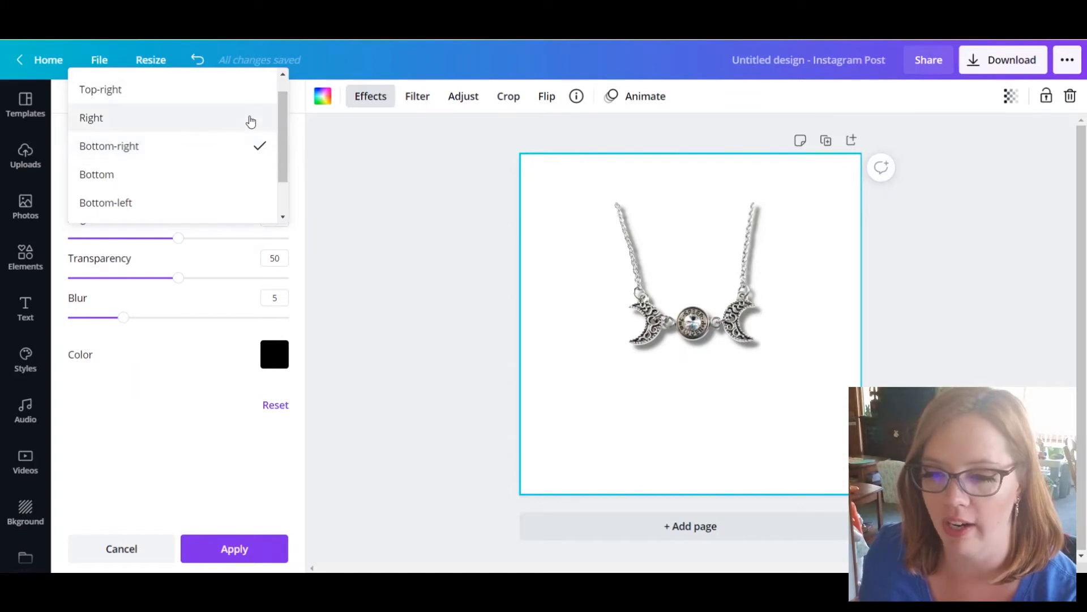
pyautogui.click(237, 102)
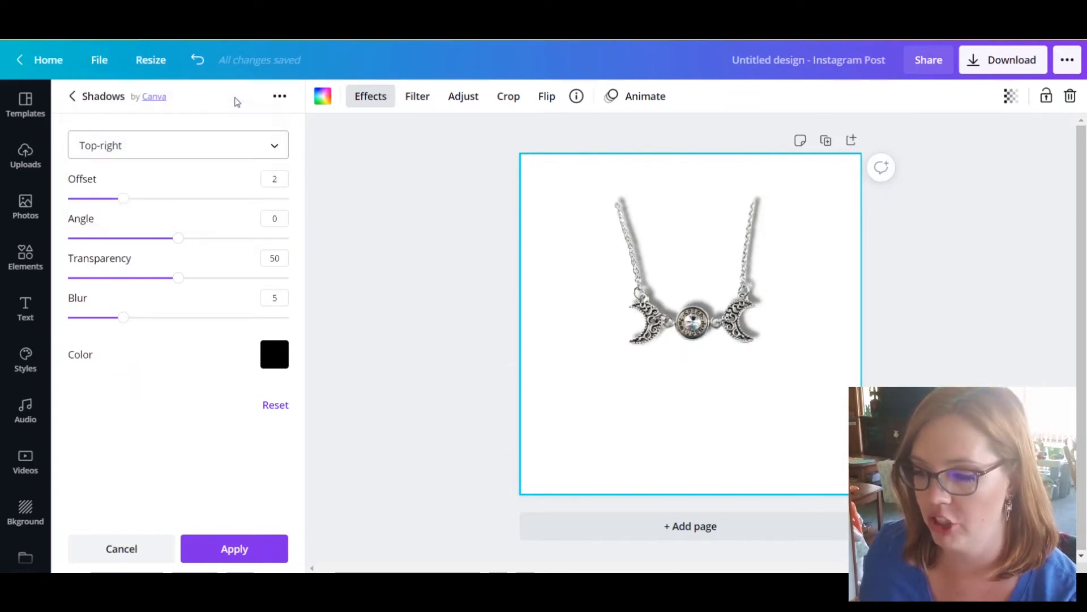
pyautogui.click(232, 148)
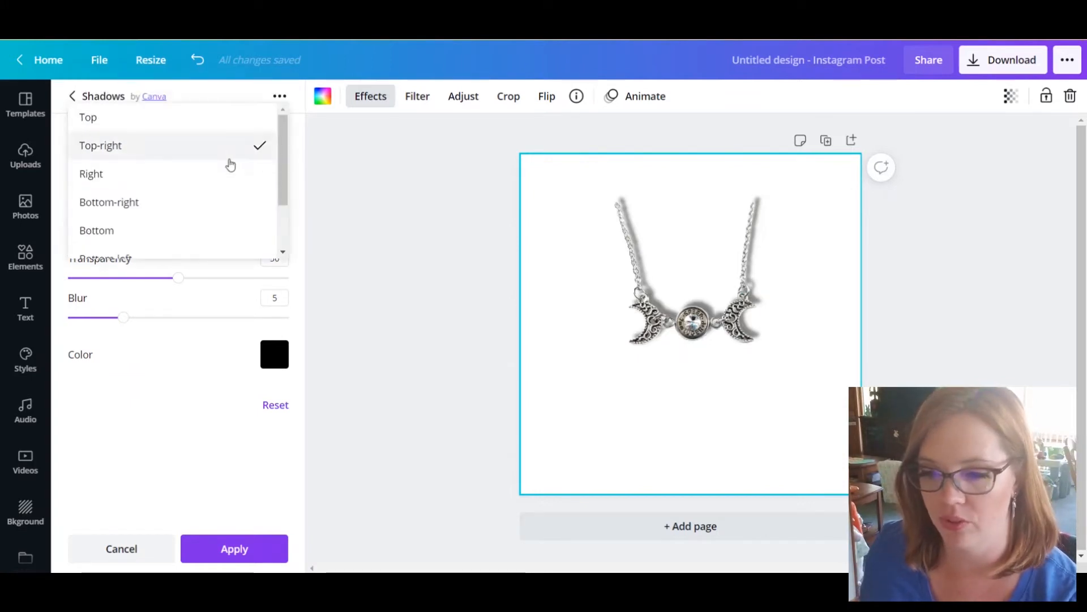
pyautogui.click(206, 119)
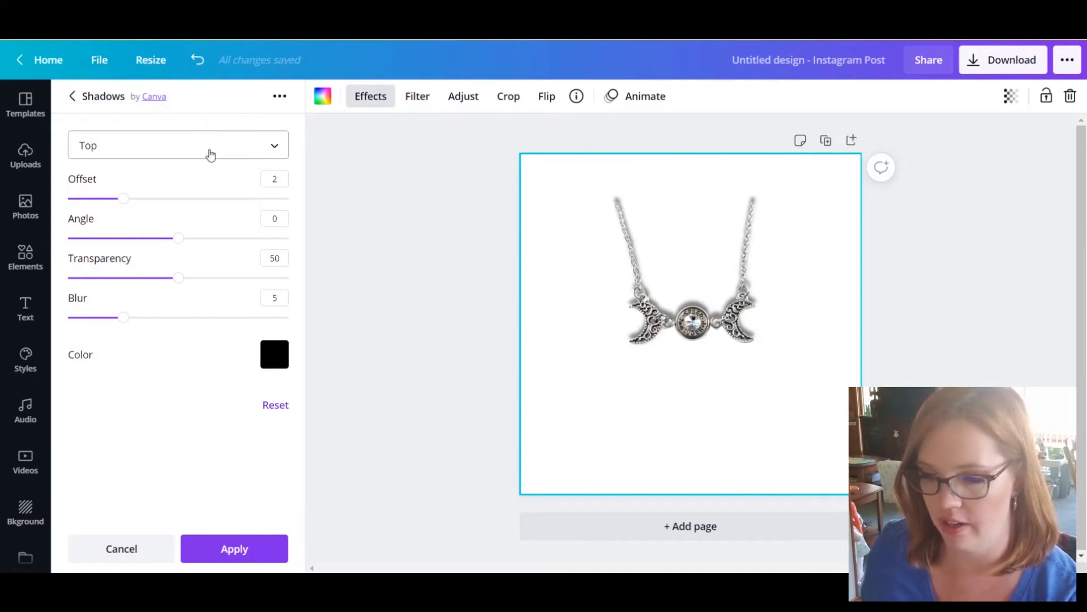
pyautogui.click(209, 154)
pyautogui.click(218, 204)
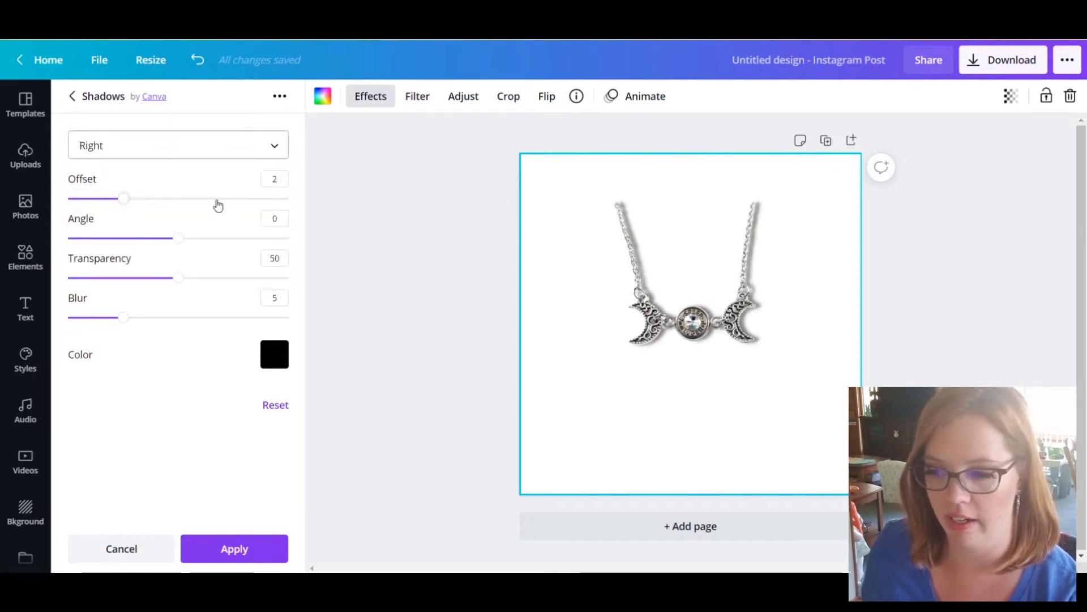
pyautogui.click(207, 149)
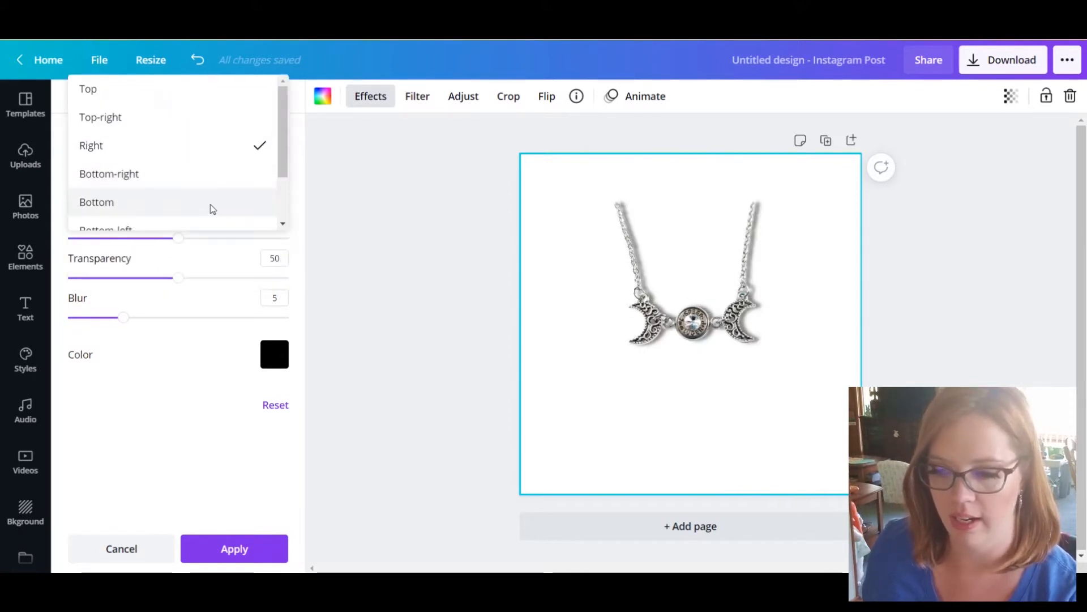
pyautogui.click(211, 206)
pyautogui.click(213, 140)
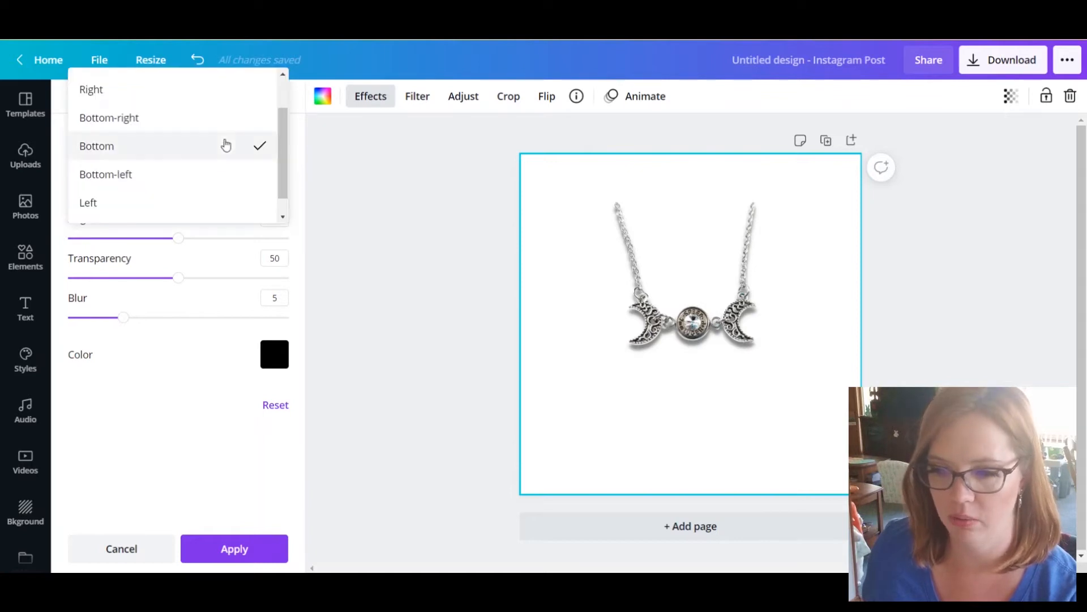
pyautogui.click(216, 201)
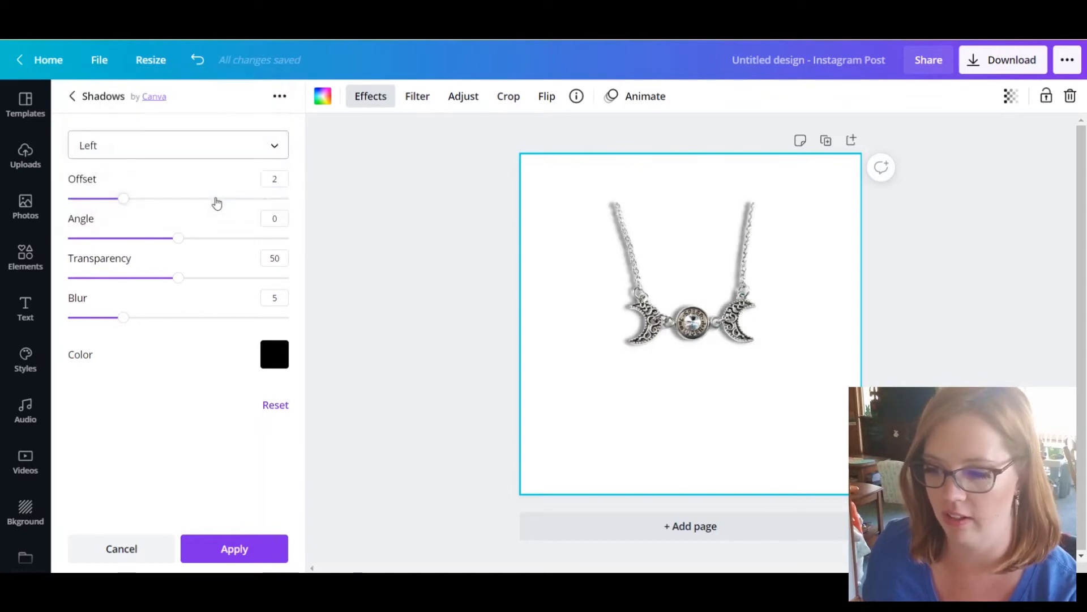
pyautogui.click(215, 150)
pyautogui.click(205, 85)
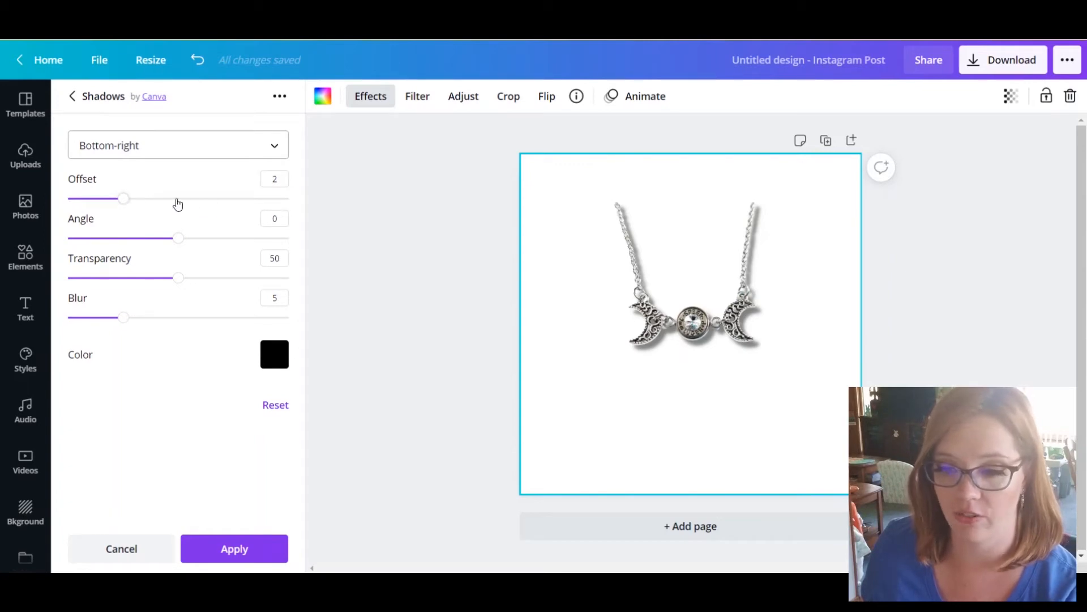
# - Try a shadow offset of 7 and set the offset back to 2
pyautogui.moveTo(124, 201); pyautogui.dragTo(268, 224)
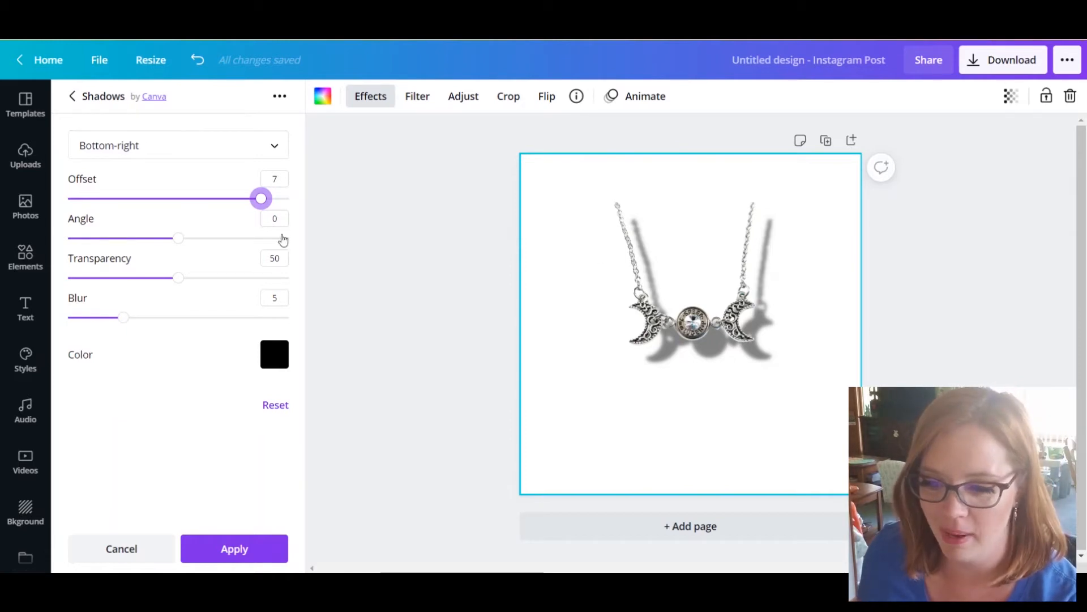
pyautogui.click(281, 179)
pyautogui.write('2')
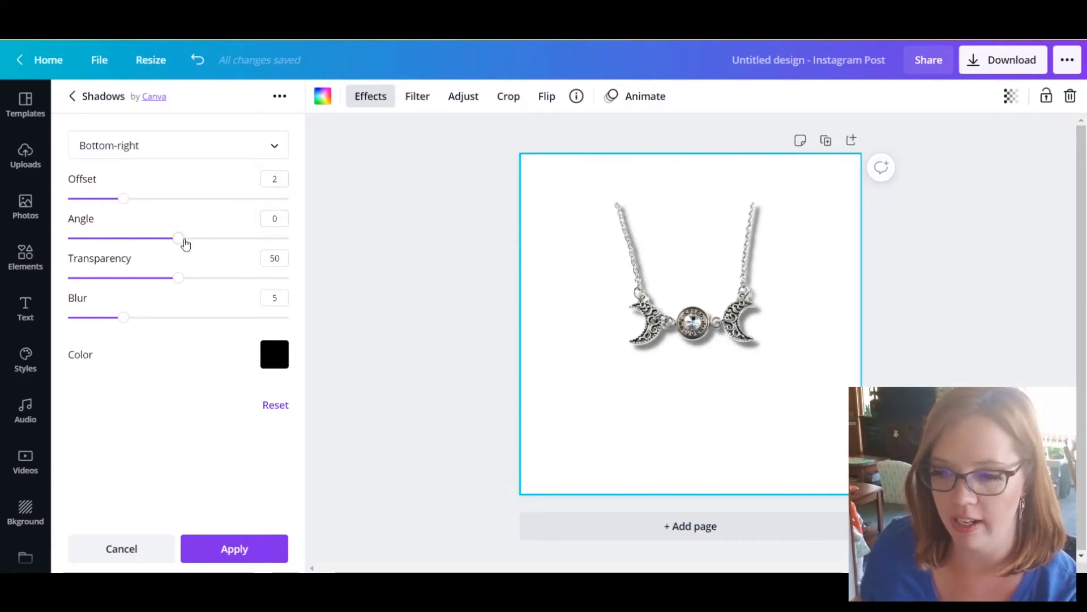
# - Try a shadow transparency of 100 and return it to 50
pyautogui.moveTo(186, 244)
pyautogui.mouseDown()
pyautogui.moveTo(306, 272)
pyautogui.moveTo(248, 240)
pyautogui.moveTo(187, 257)
pyautogui.mouseUp()
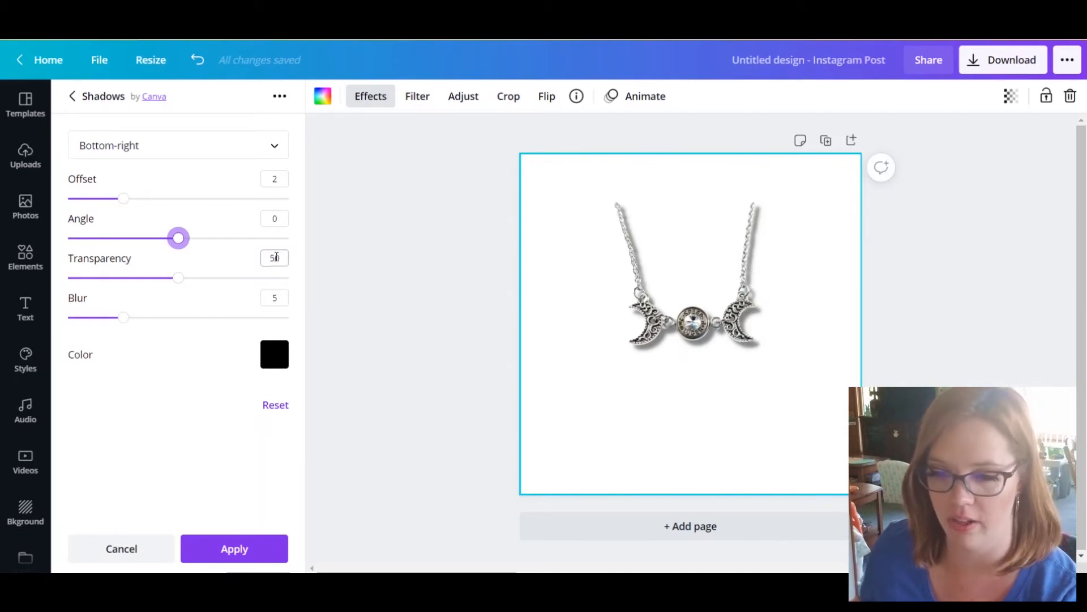
pyautogui.moveTo(189, 283); pyautogui.dragTo(303, 289)
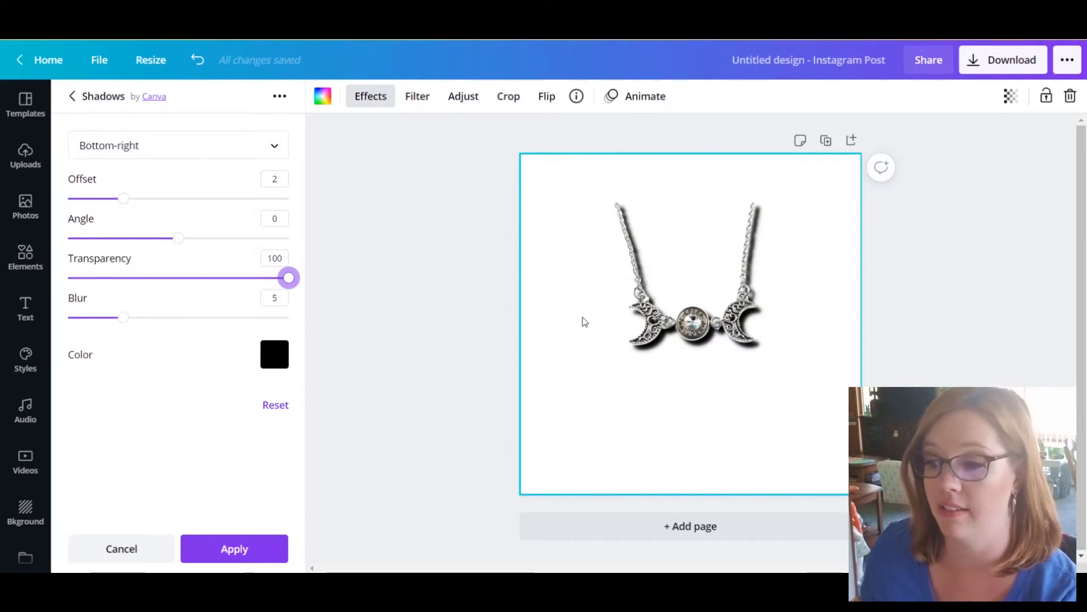
pyautogui.moveTo(300, 279); pyautogui.dragTo(178, 278)
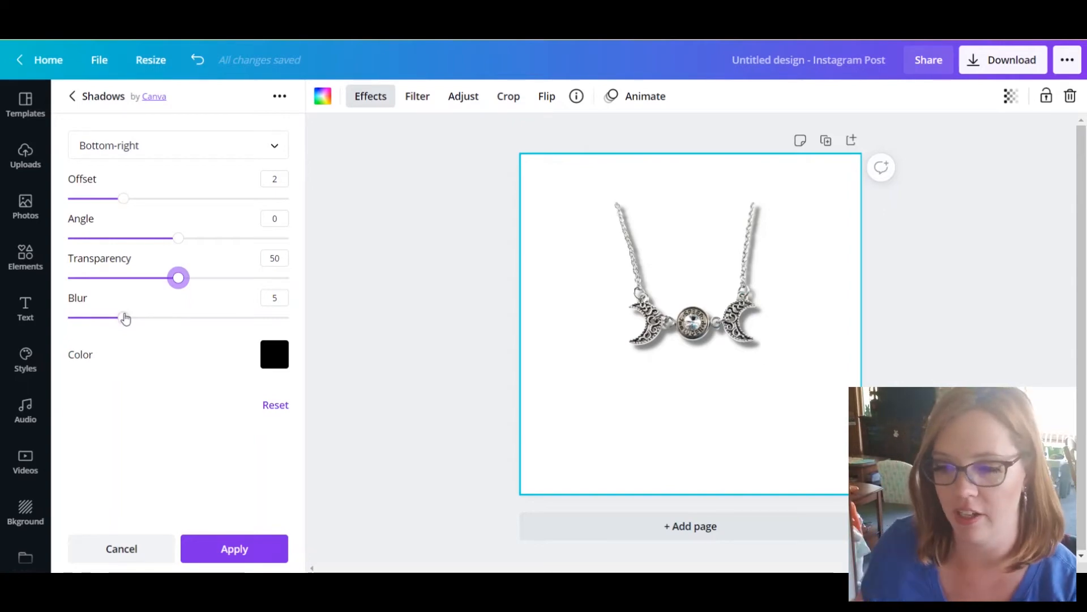
# - Try shadow blur values of 20 and 0 and set the blur back to 5
pyautogui.moveTo(123, 318); pyautogui.dragTo(355, 344)
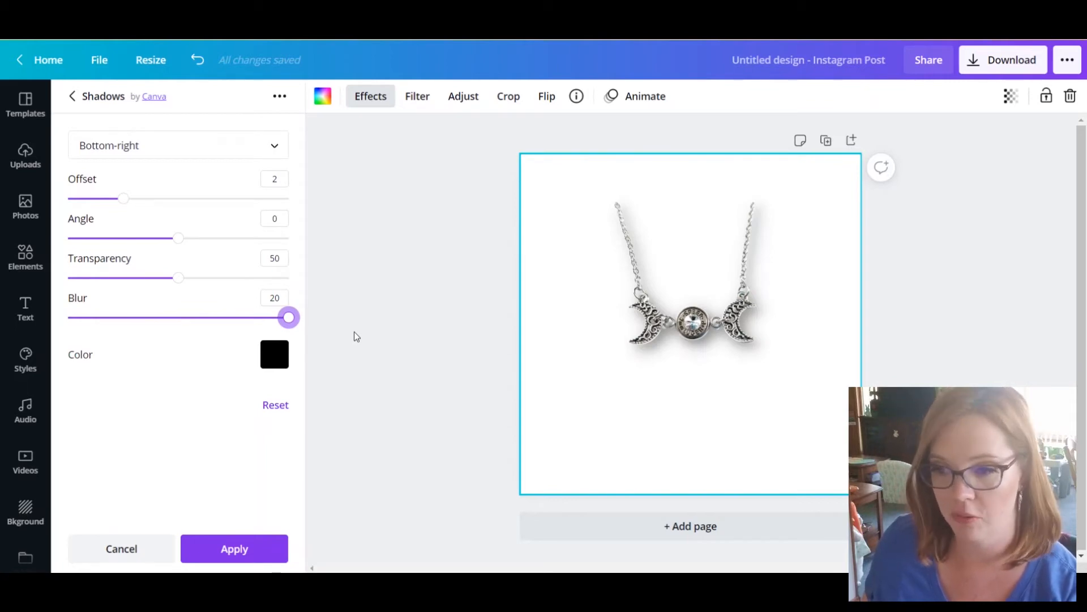
pyautogui.moveTo(289, 317); pyautogui.dragTo(68, 317)
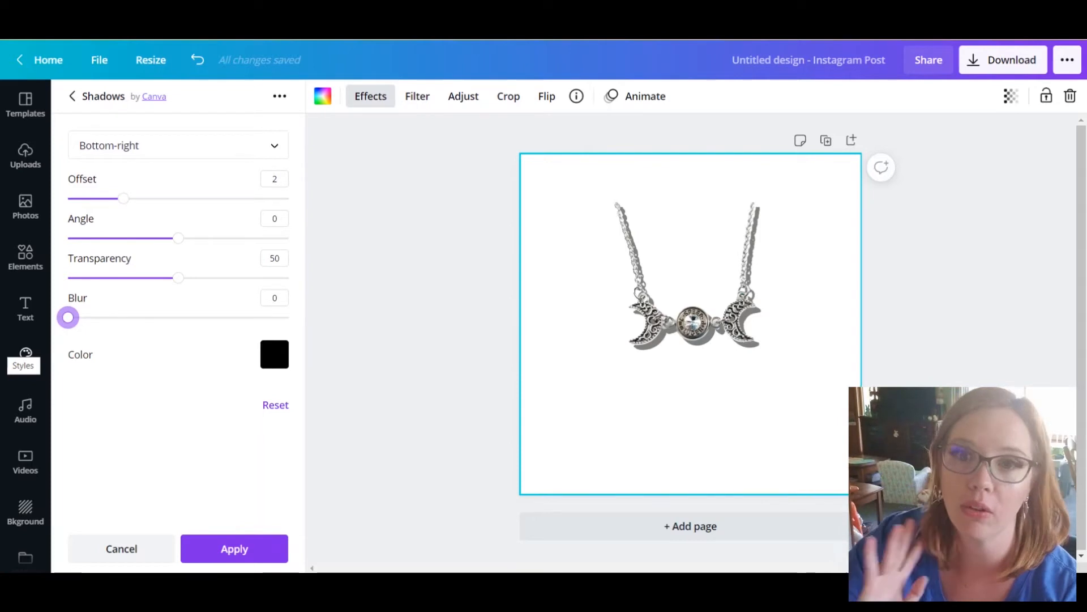
pyautogui.click(273, 297)
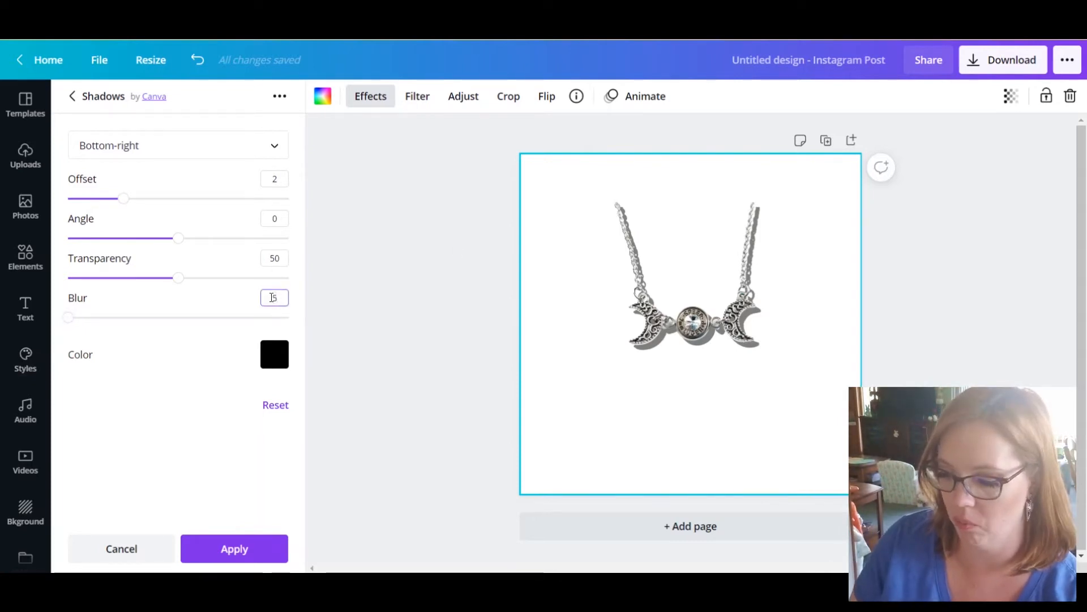
pyautogui.press('Return')
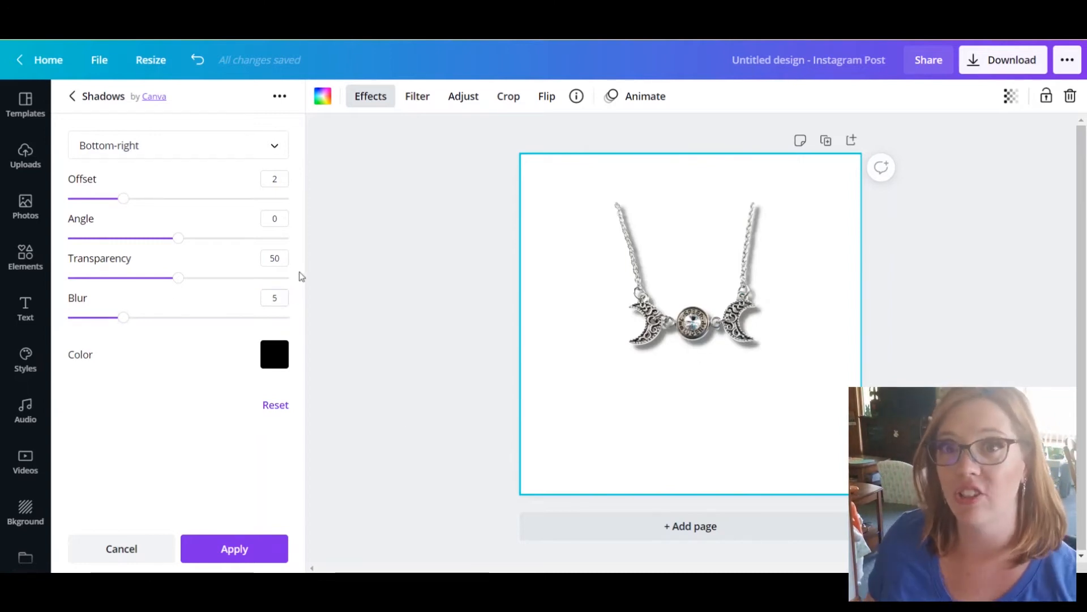
# - Change the necklace's shadow color to light blue, #66E0FF
pyautogui.click(281, 359)
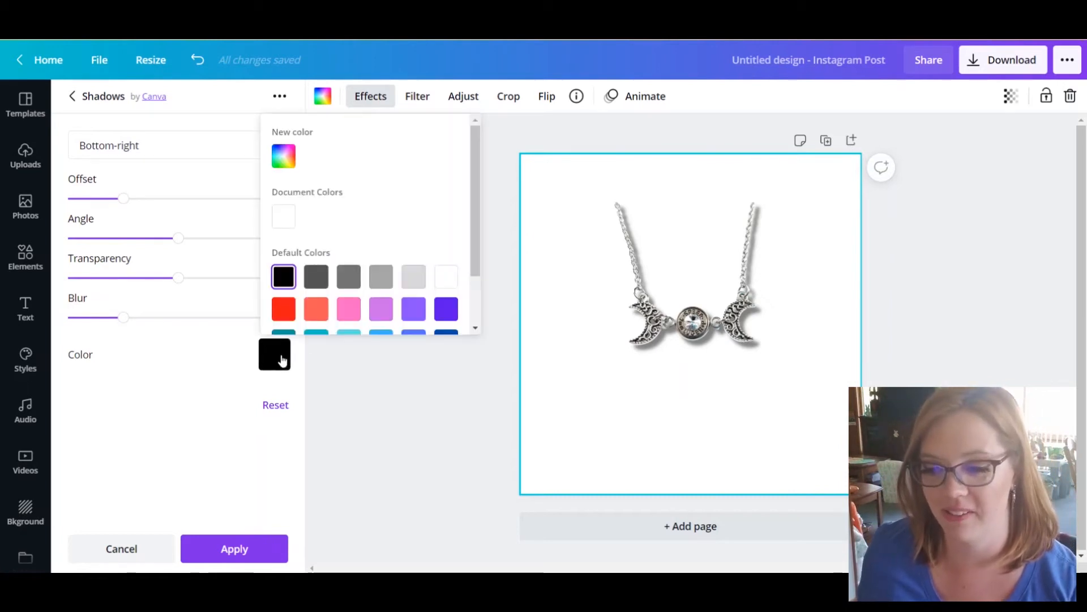
pyautogui.click(276, 154)
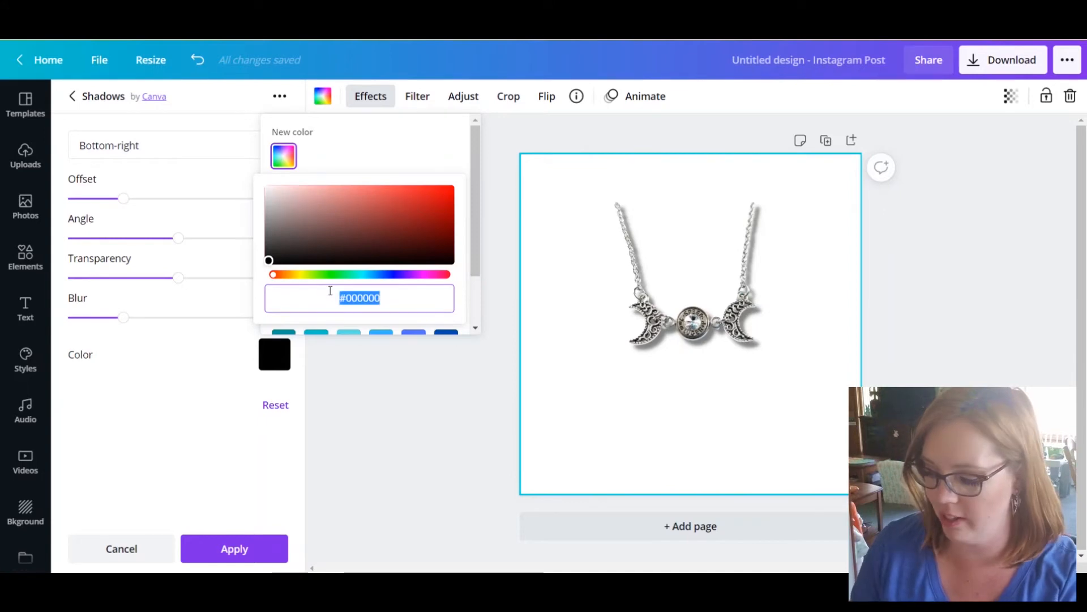
pyautogui.write('#66E0FF')
pyautogui.press('Return')
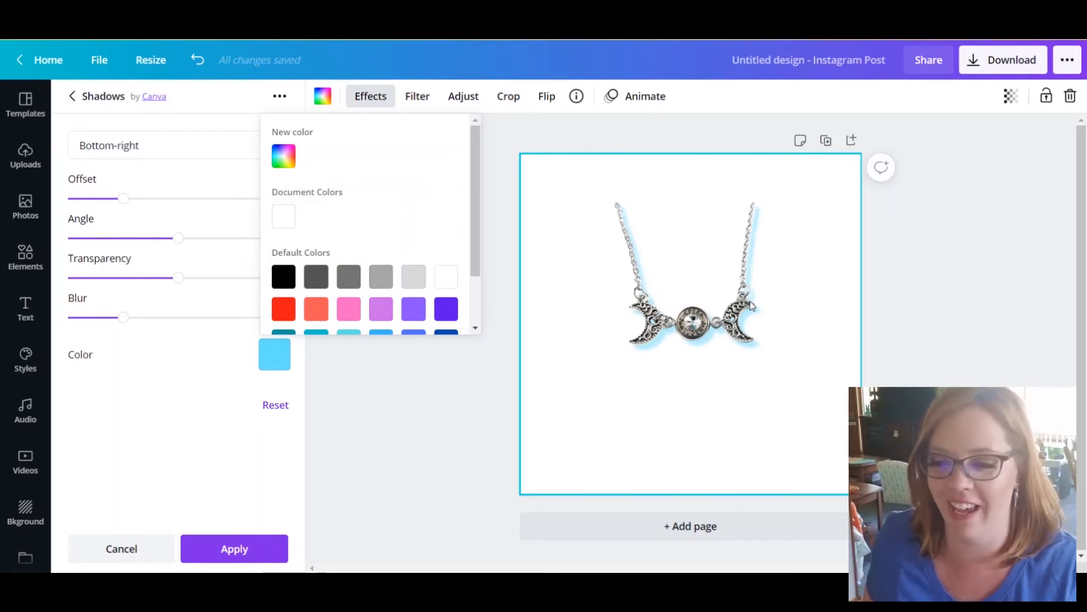
# - Try red, light purple, yellow-green and green from the default colors as the necklace's shadow color
pyautogui.click(283, 310)
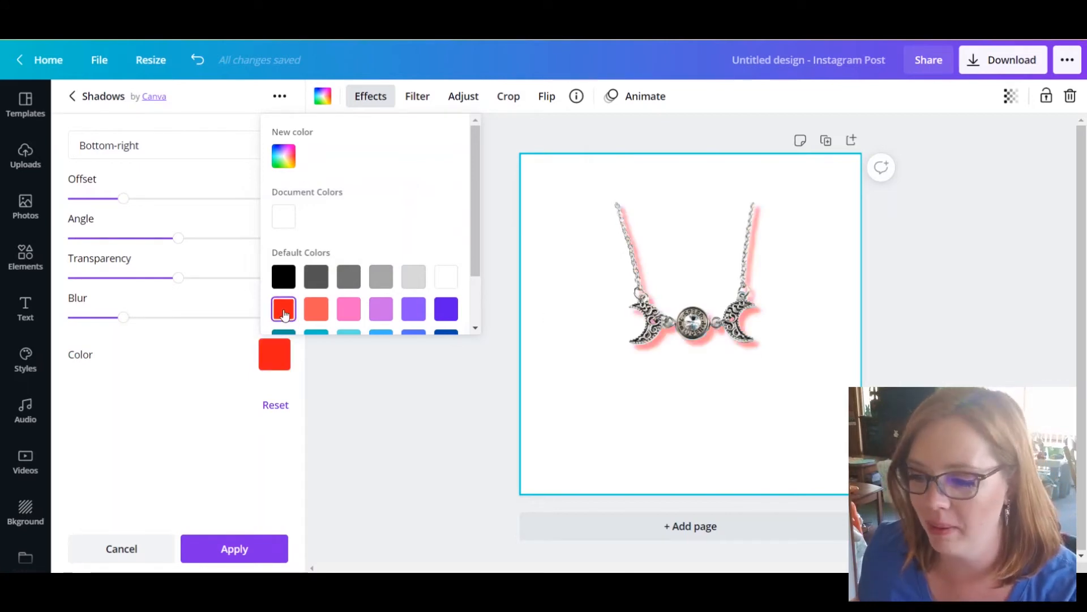
pyautogui.click(381, 312)
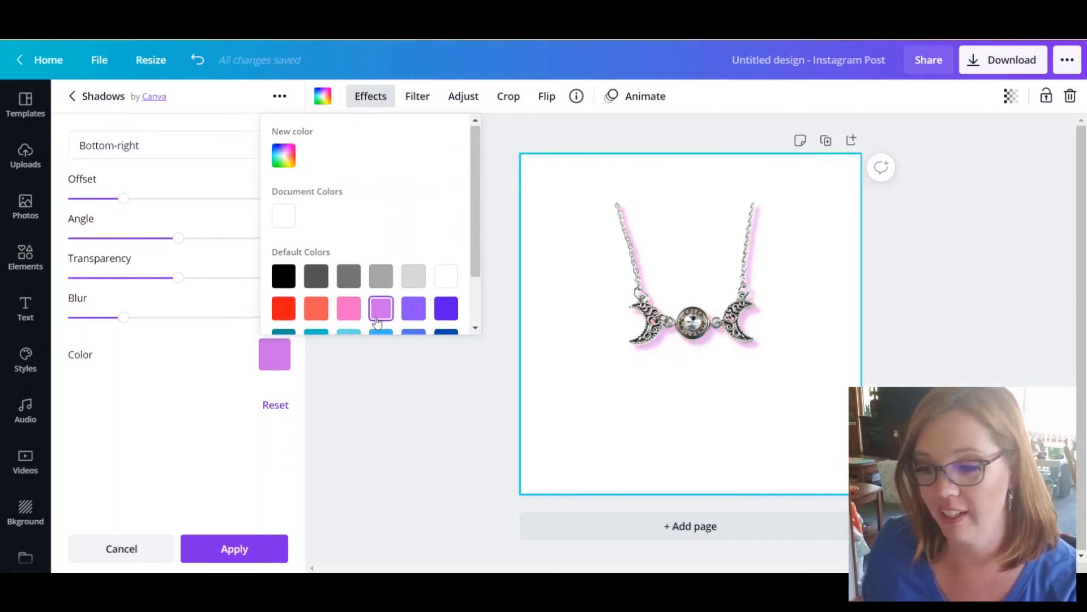
pyautogui.scroll(-2, 376, 314)
pyautogui.click(346, 307)
pyautogui.click(317, 307)
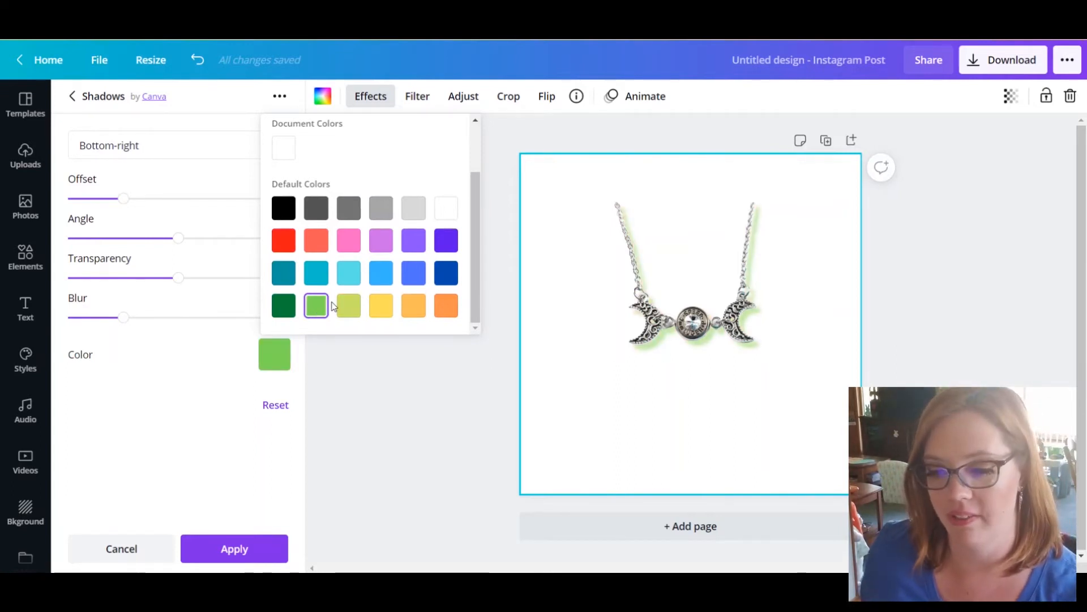
# - Set the necklace's shadow color to black and apply the shadow effect
pyautogui.click(284, 207)
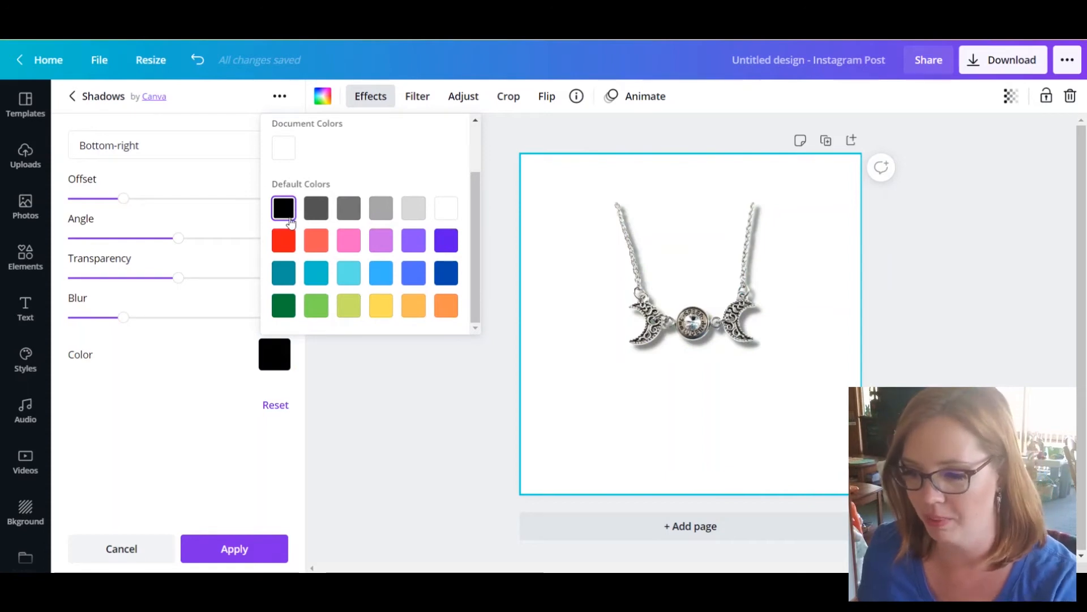
pyautogui.click(187, 385)
pyautogui.click(247, 547)
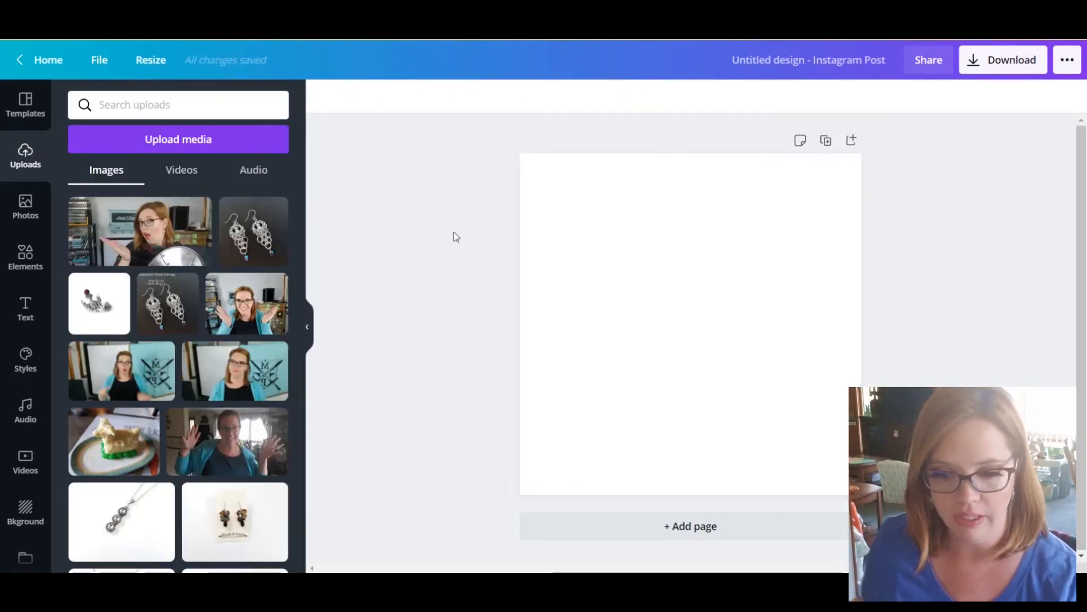
# - Add the uploaded photo of the smiling woman with both hands raised to the blank page, enlarged to span the page width
pyautogui.click(245, 312)
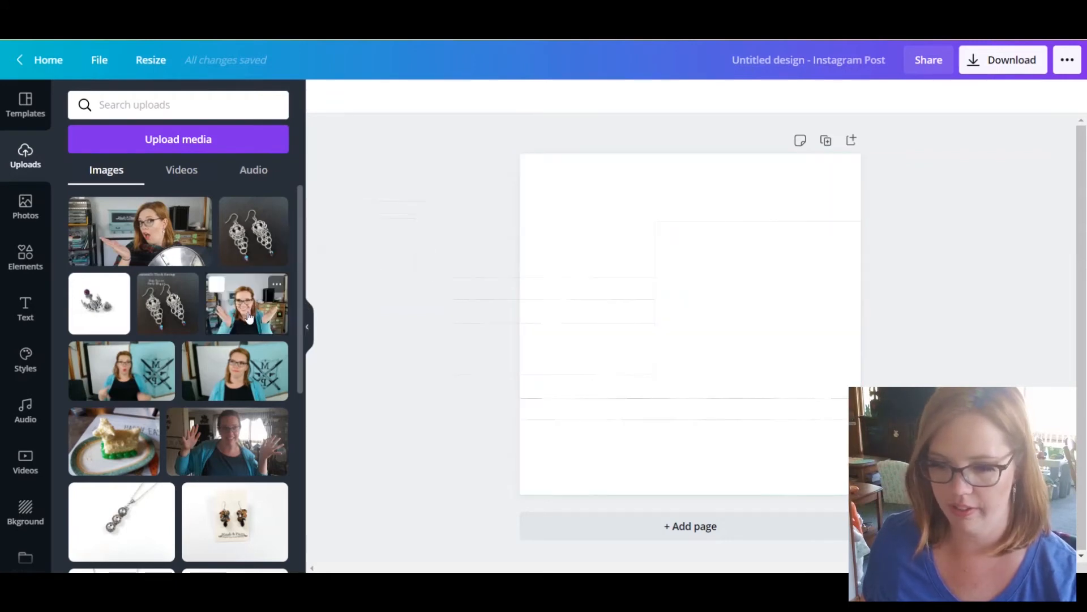
pyautogui.click(250, 316)
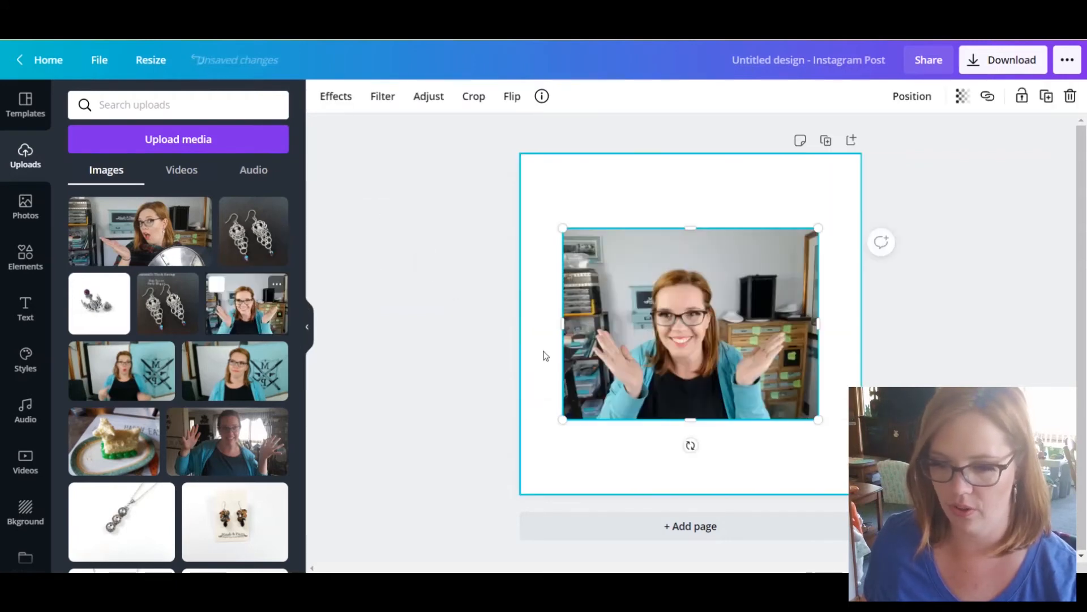
pyautogui.moveTo(824, 425); pyautogui.dragTo(998, 553)
pyautogui.moveTo(726, 366); pyautogui.dragTo(655, 291)
pyautogui.click(443, 338)
pyautogui.click(538, 331)
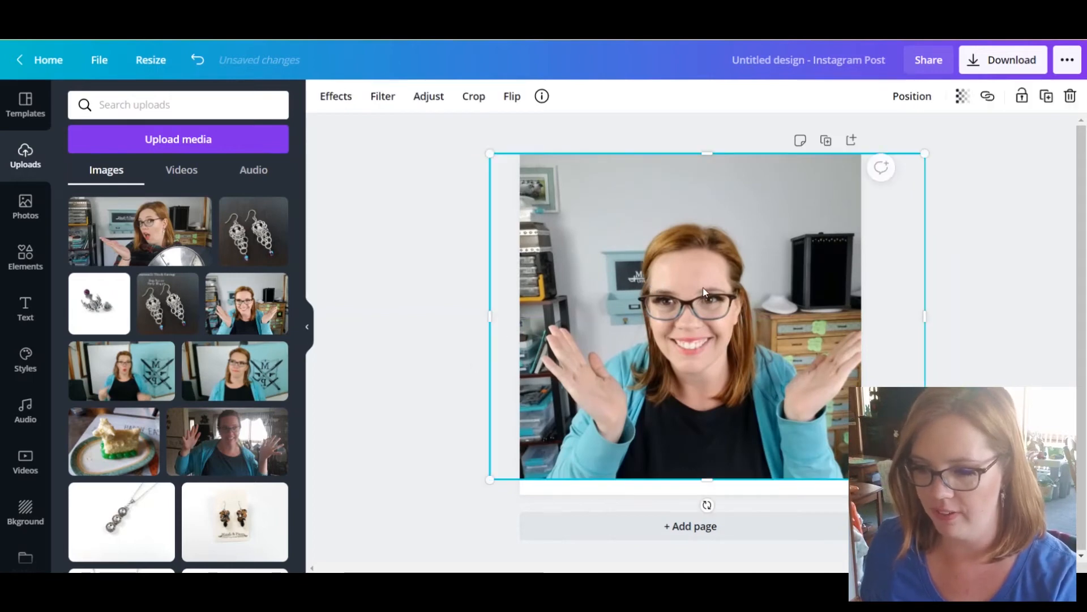
# - Remove the background from the woman's photo with Background Remover and apply the result
pyautogui.click(333, 97)
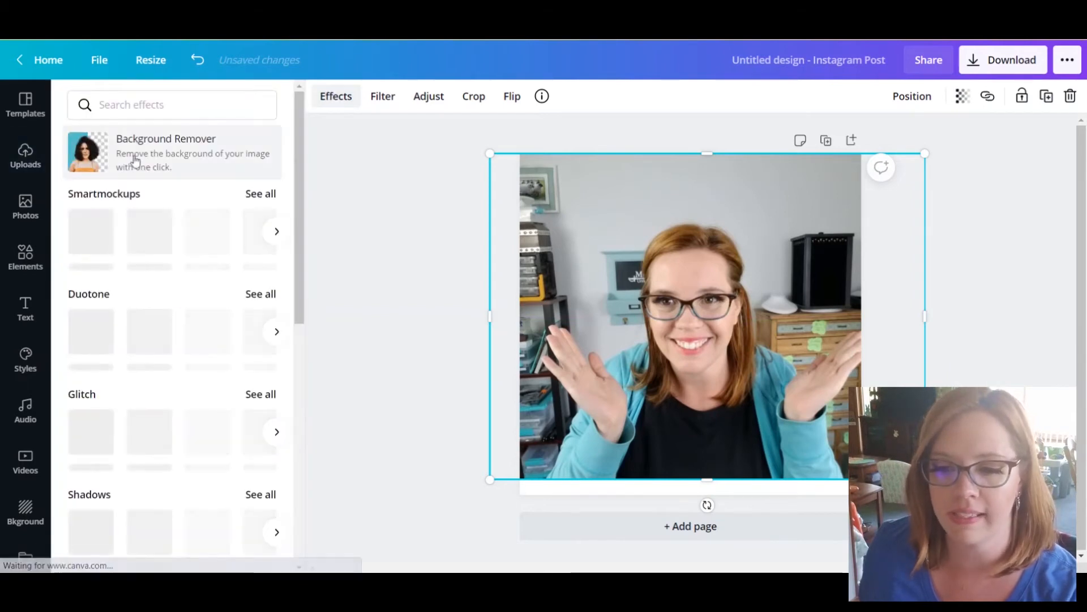
pyautogui.click(134, 162)
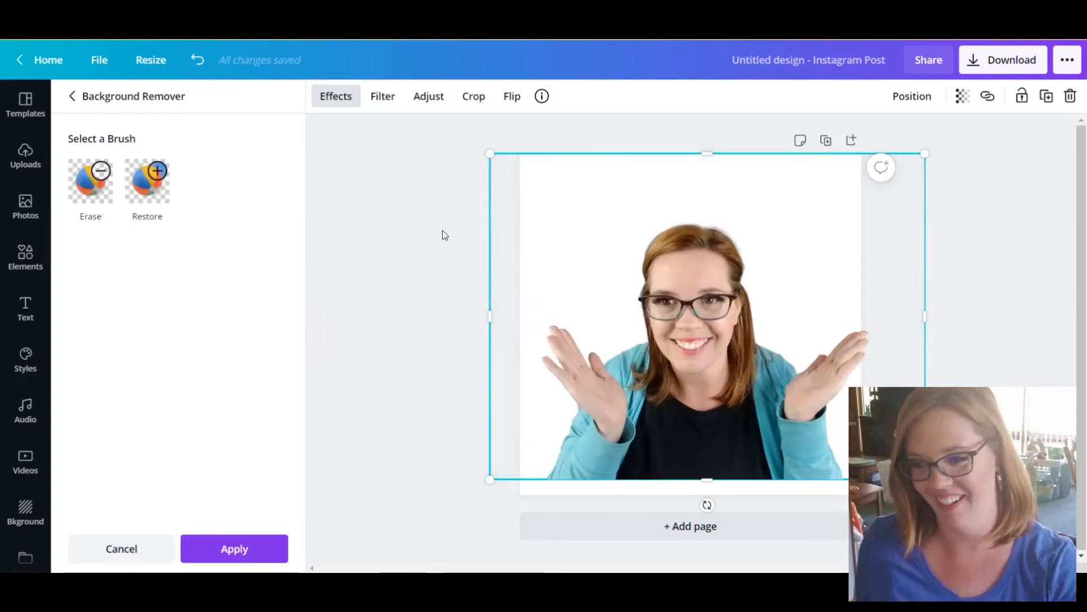
pyautogui.click(254, 556)
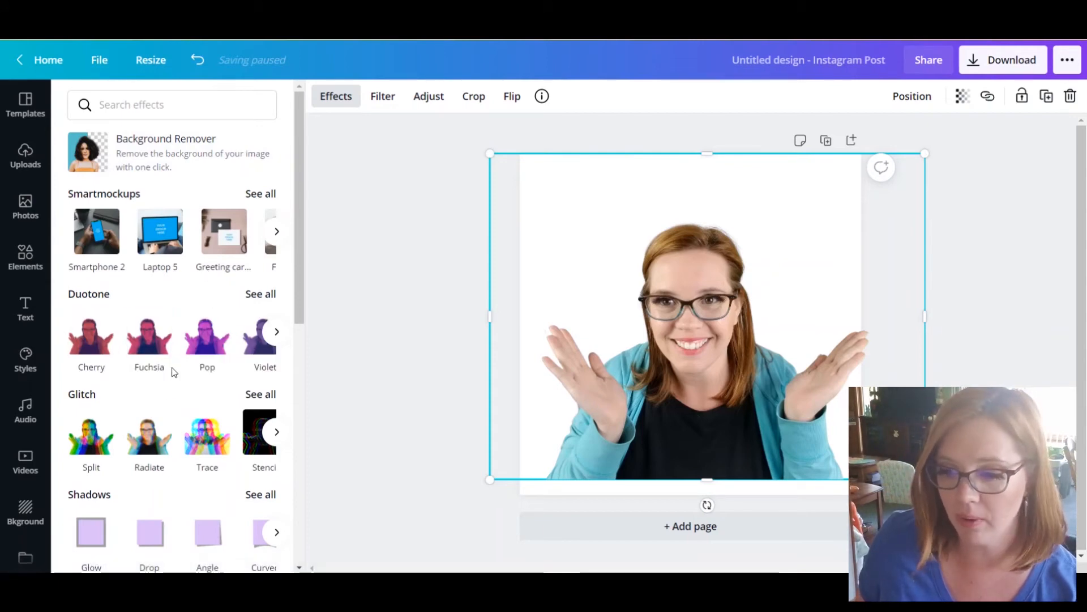
# - Add the Glow shadow effect to the woman's cutout and open its settings
pyautogui.scroll(-1, 173, 371)
pyautogui.click(87, 467)
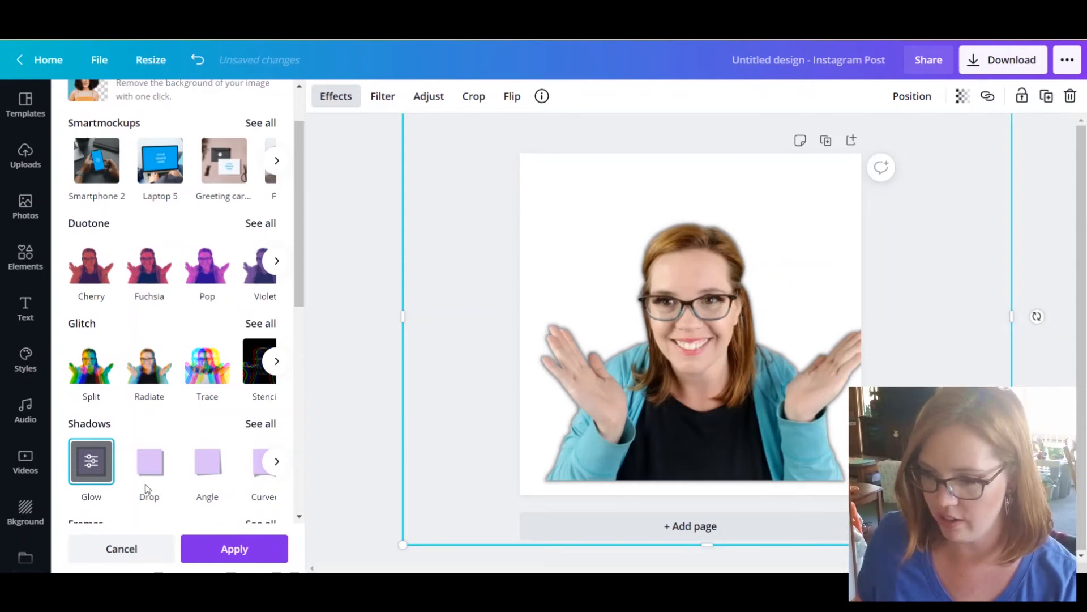
pyautogui.click(91, 460)
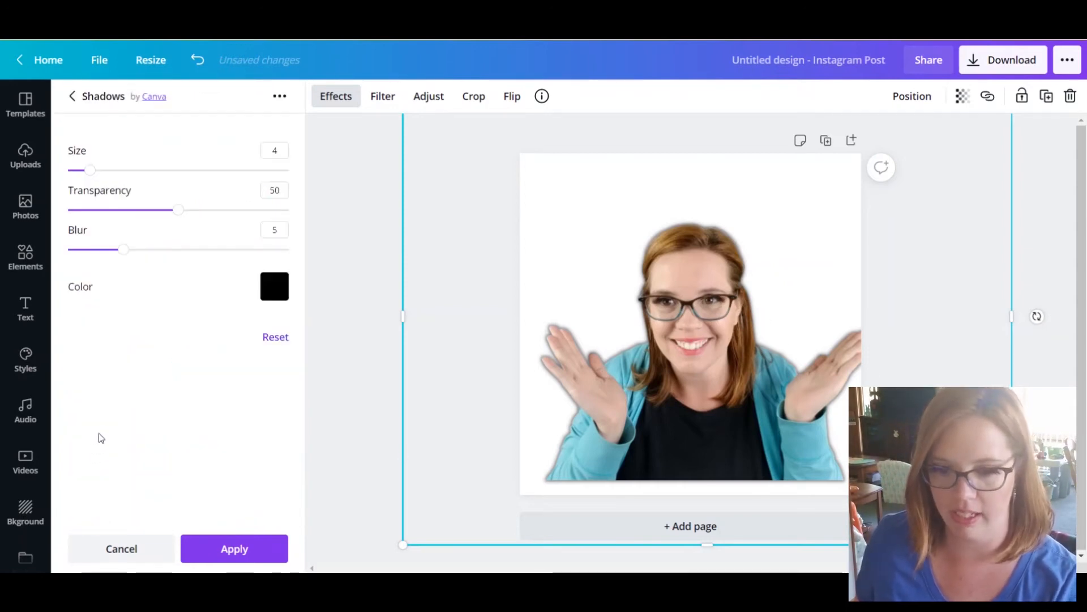
# - Try dark green, dark blue and purple as the glow color and return it to black
pyautogui.click(272, 295)
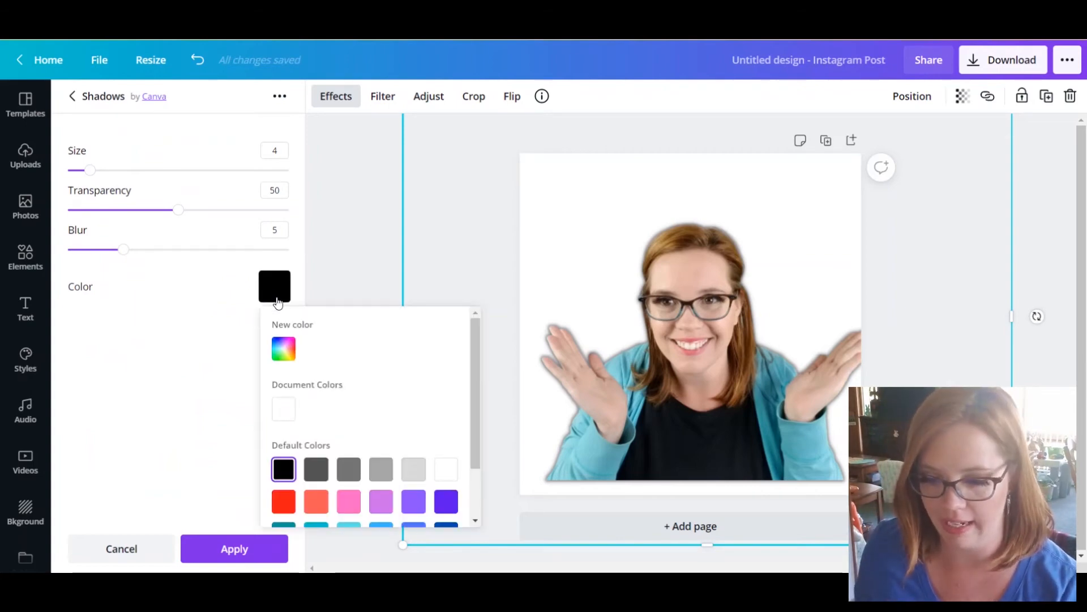
pyautogui.scroll(-2, 382, 398)
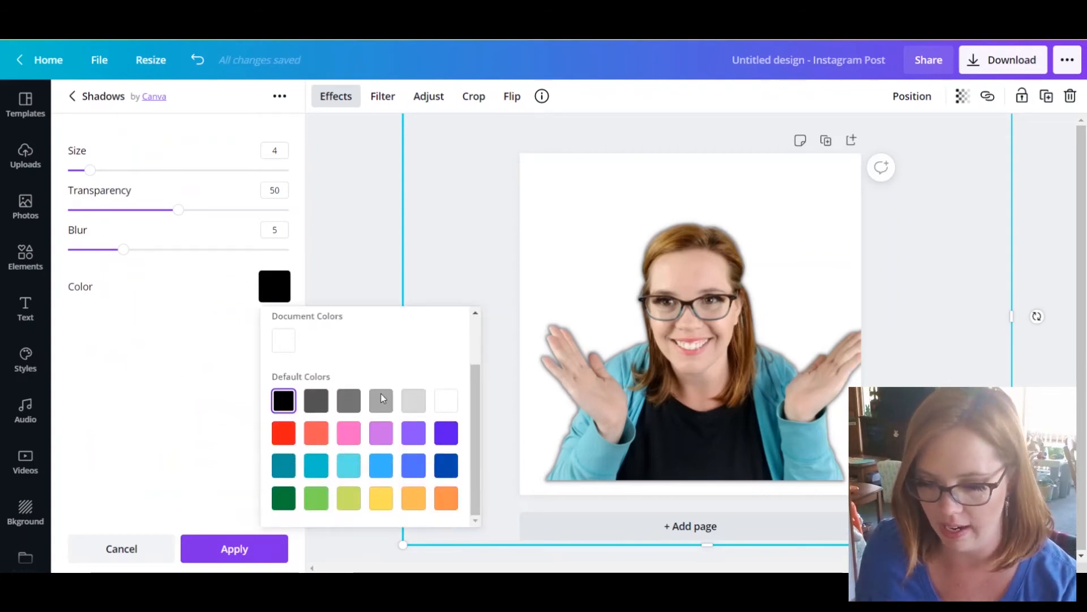
pyautogui.click(284, 497)
pyautogui.click(447, 466)
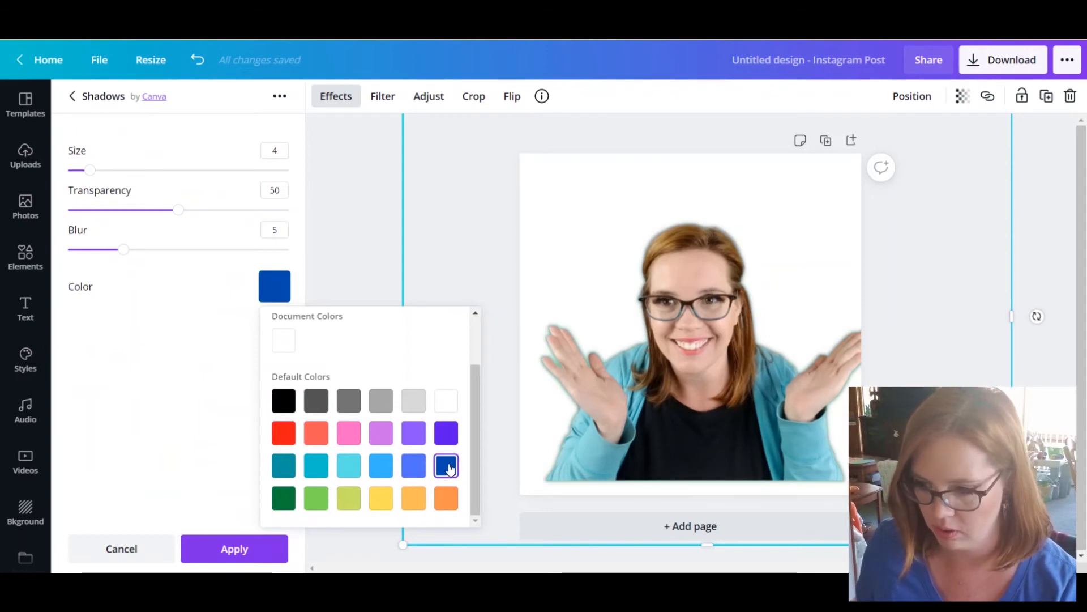
pyautogui.click(414, 436)
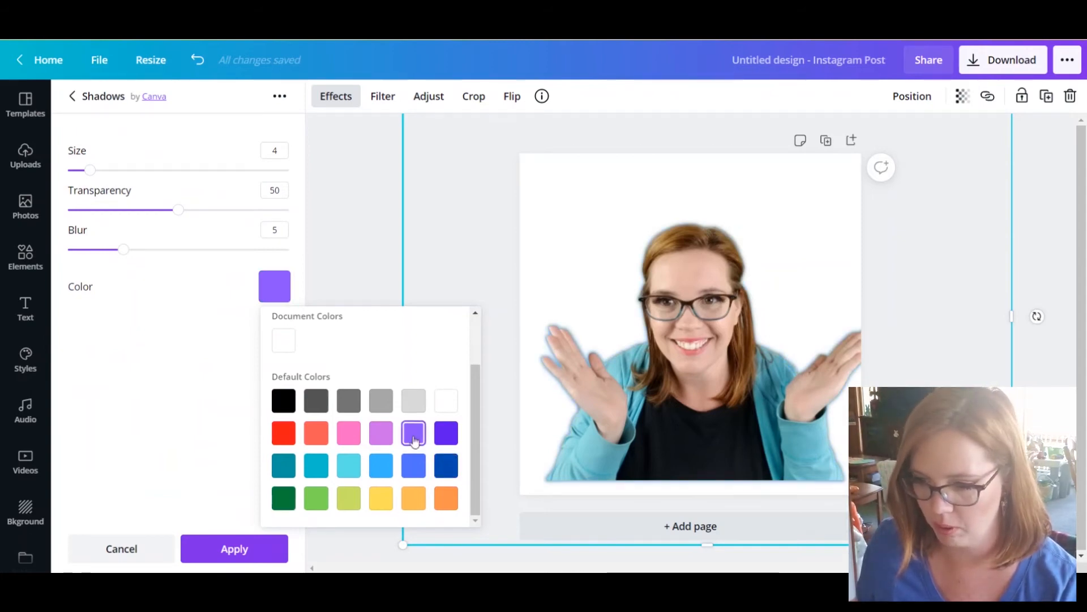
pyautogui.click(293, 401)
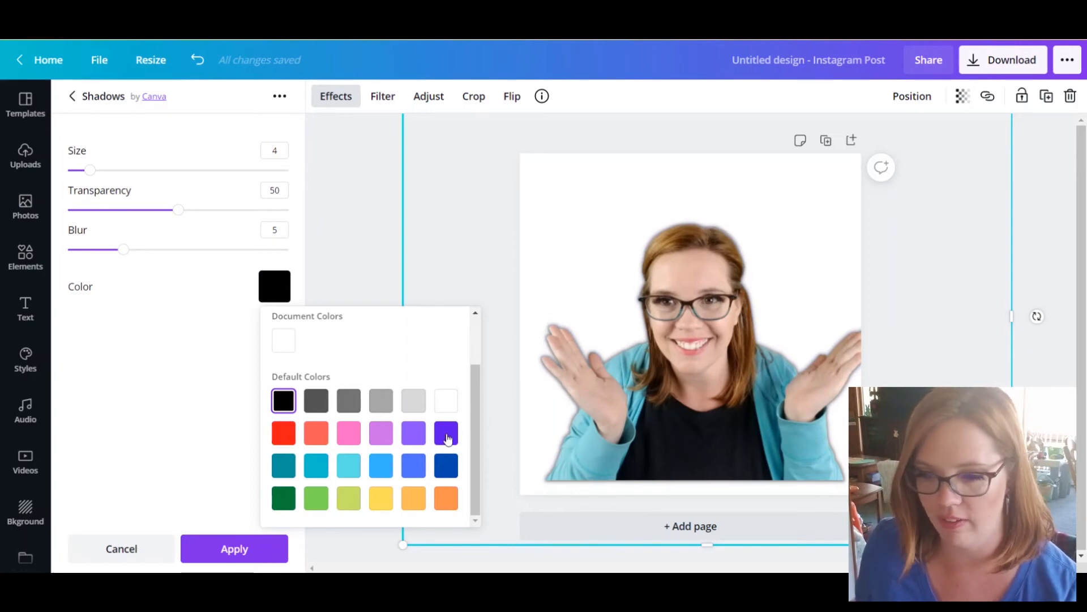
pyautogui.click(200, 405)
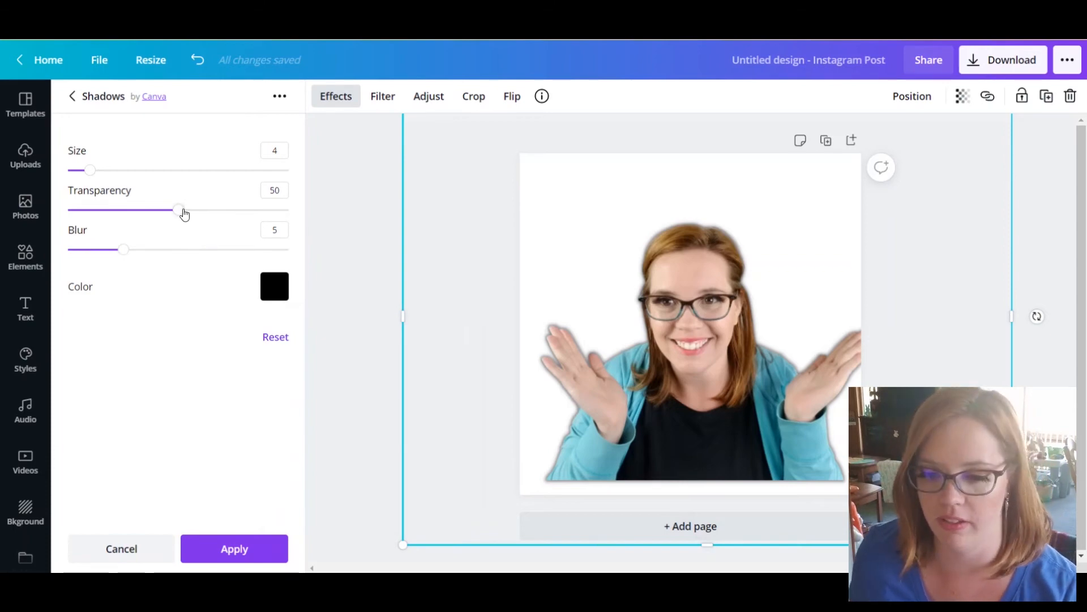
# - Turn the glow into a solid outline with transparency 100, blur 0 and size 5, and apply it
pyautogui.moveTo(183, 213); pyautogui.dragTo(323, 225)
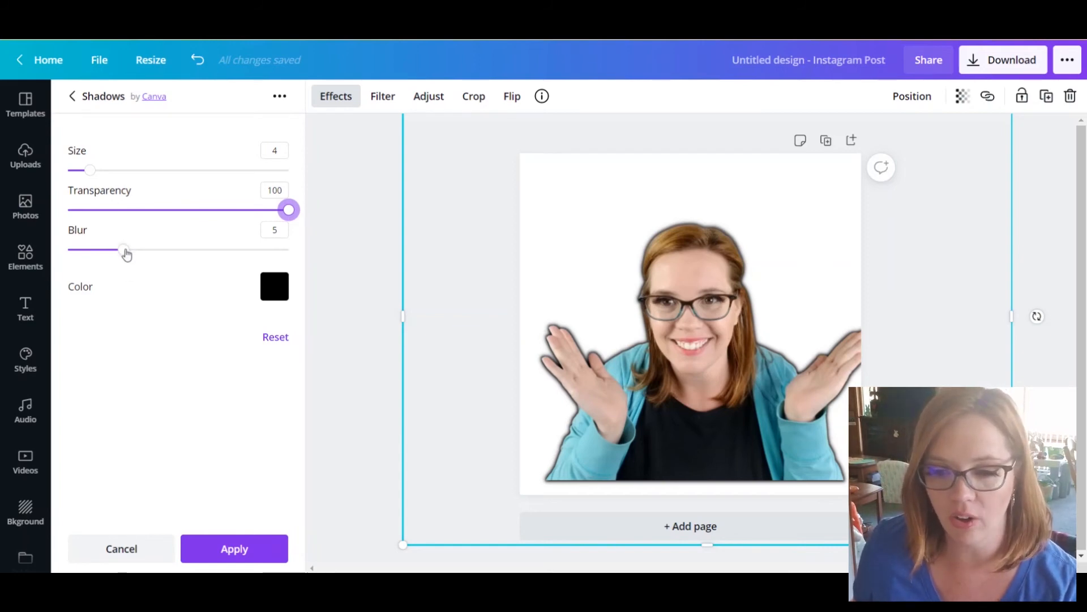
pyautogui.moveTo(125, 252); pyautogui.dragTo(25, 266)
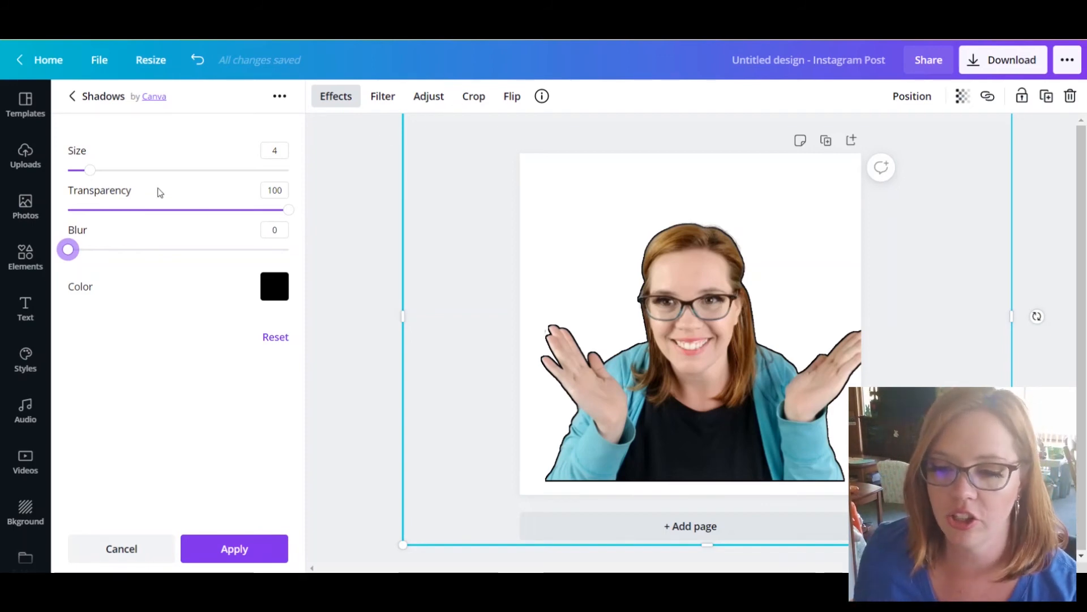
pyautogui.moveTo(90, 170)
pyautogui.mouseDown()
pyautogui.moveTo(179, 177)
pyautogui.moveTo(79, 170)
pyautogui.mouseUp()
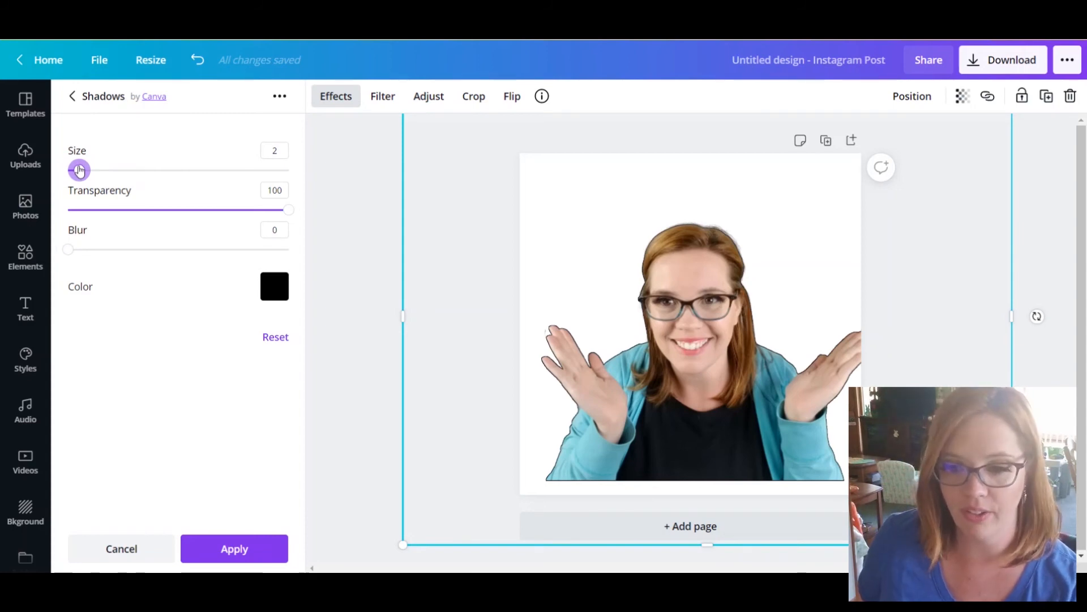
pyautogui.moveTo(79, 170); pyautogui.dragTo(94, 171)
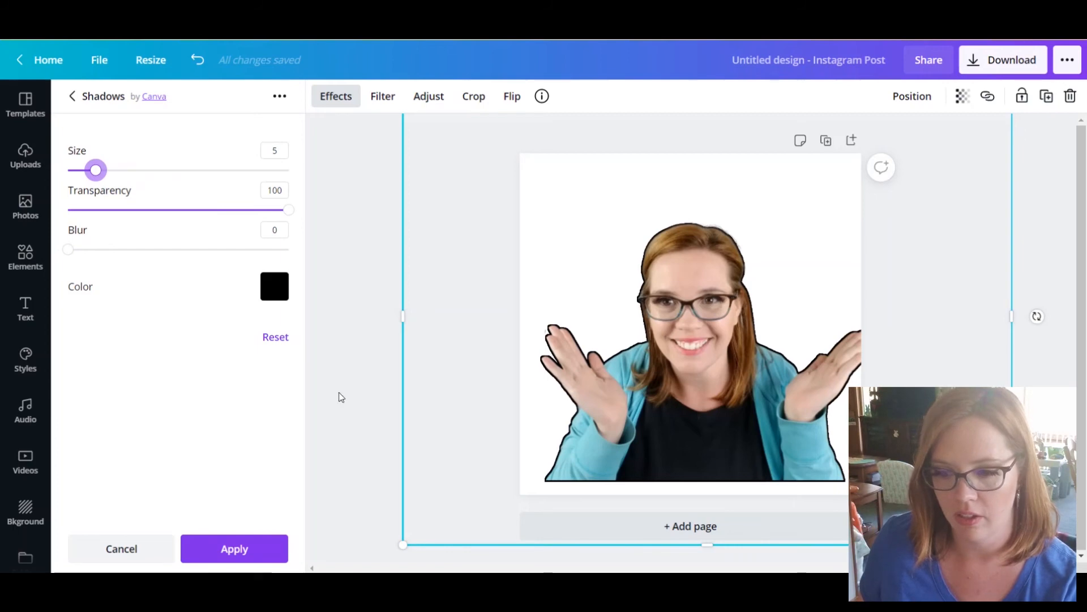
pyautogui.click(256, 549)
pyautogui.click(361, 417)
# - Set the trending aerial photo of ocean waves on rocks as the page background and move the woman's cutout down to the page's bottom edge
pyautogui.click(25, 206)
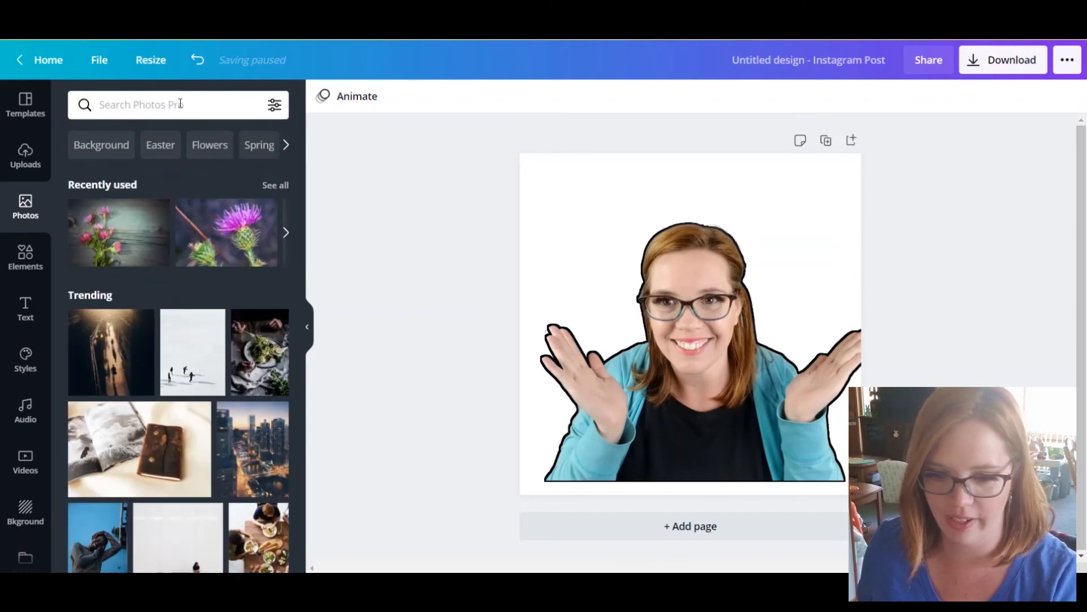
pyautogui.scroll(-4, 225, 238)
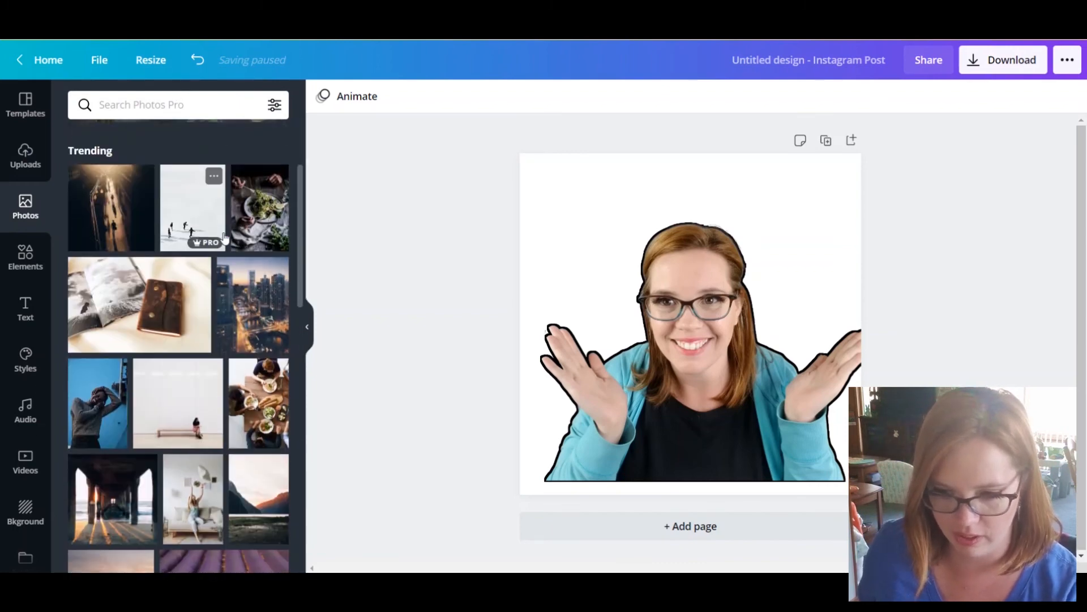
pyautogui.scroll(-2, 214, 235)
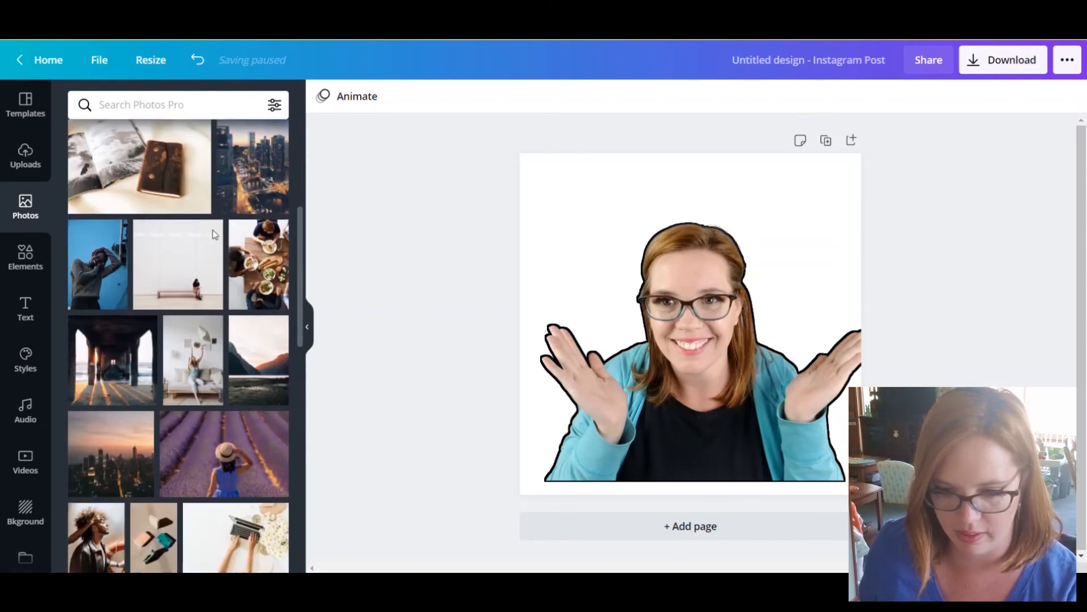
pyautogui.scroll(-3, 214, 235)
pyautogui.scroll(-1, 214, 235)
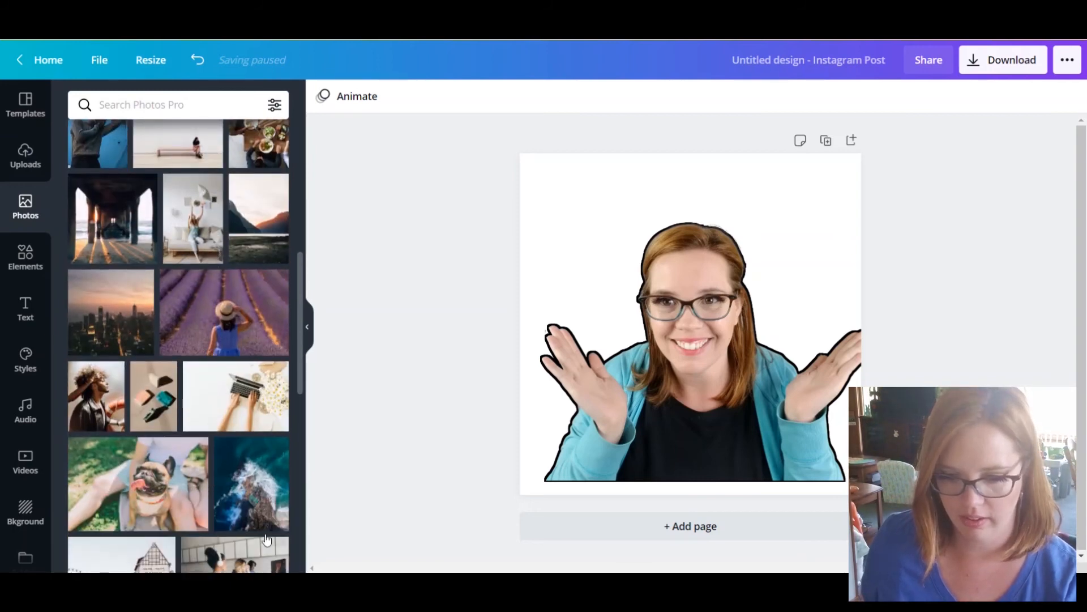
pyautogui.moveTo(250, 483); pyautogui.dragTo(536, 205)
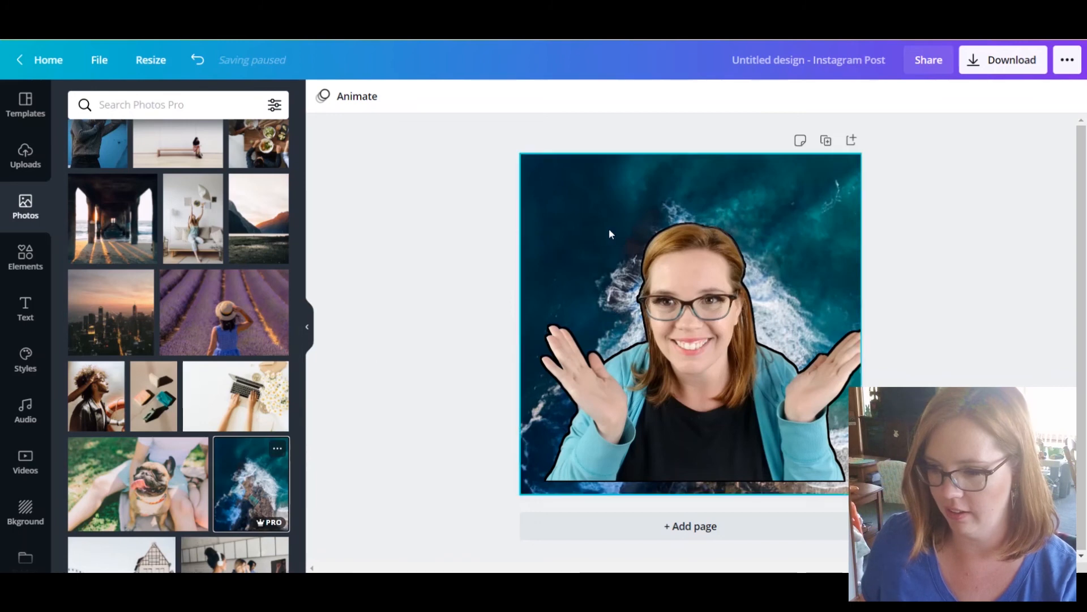
pyautogui.moveTo(689, 356); pyautogui.dragTo(687, 391)
pyautogui.click(983, 276)
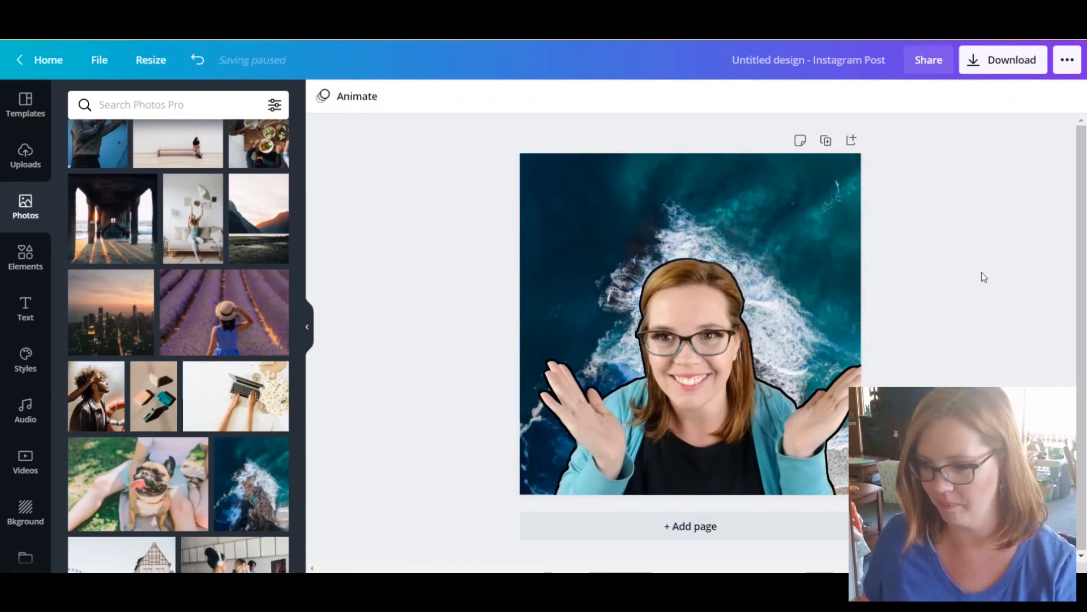